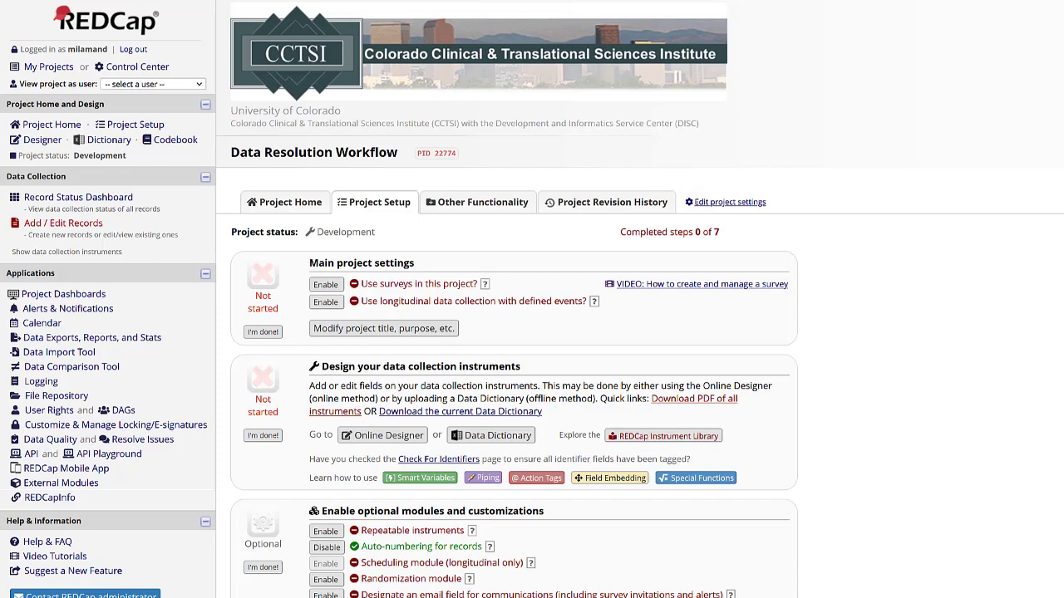
# Scroll down the Project Setup page to reach the Additional customizations button
pyautogui.scroll(-1, 532, 299)
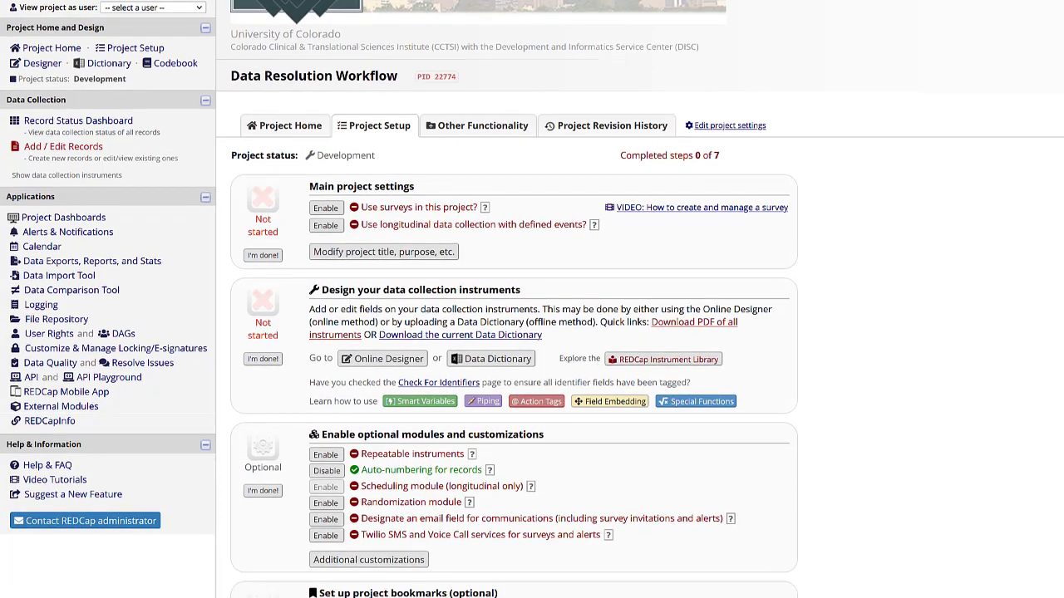
pyautogui.scroll(-2, 531, 300)
pyautogui.scroll(-1, 532, 299)
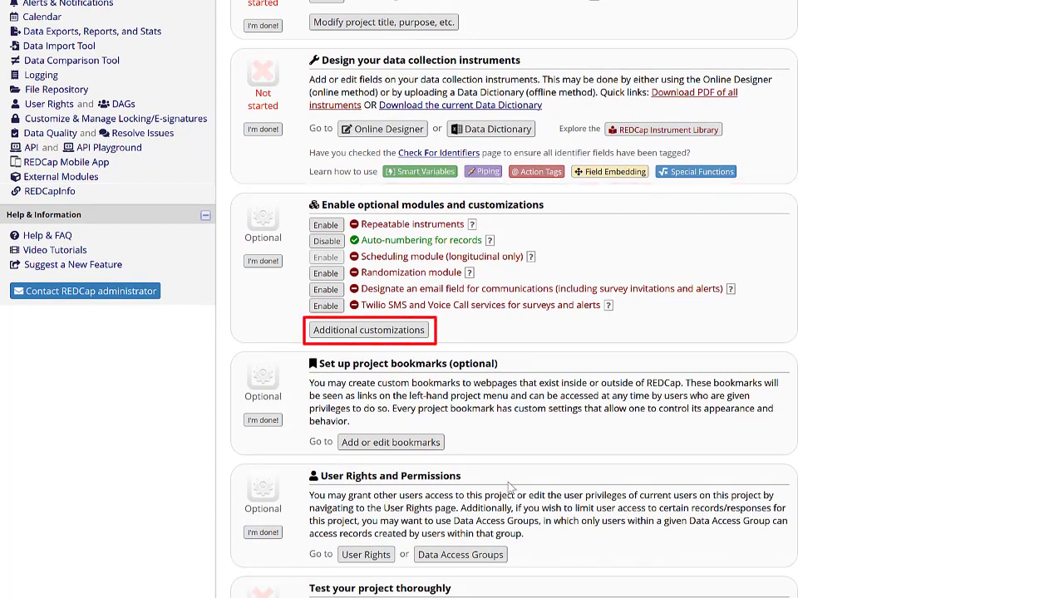
# In Additional customizations, keep the Field Comment Log option set to Data Resolution Workflow
pyautogui.click(404, 336)
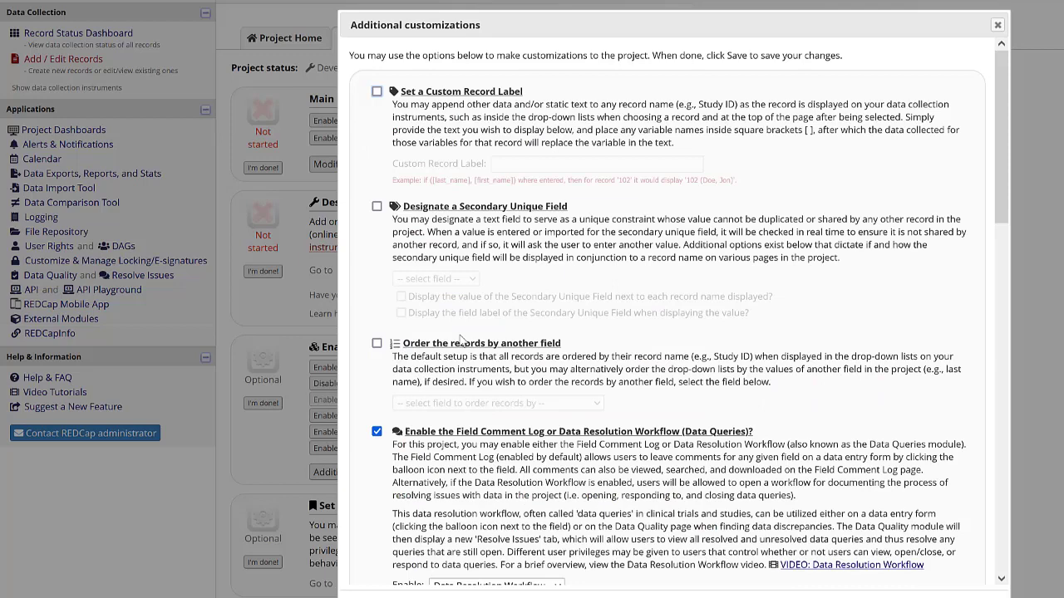
pyautogui.scroll(-3, 1000, 289)
pyautogui.scroll(-1, 1002, 294)
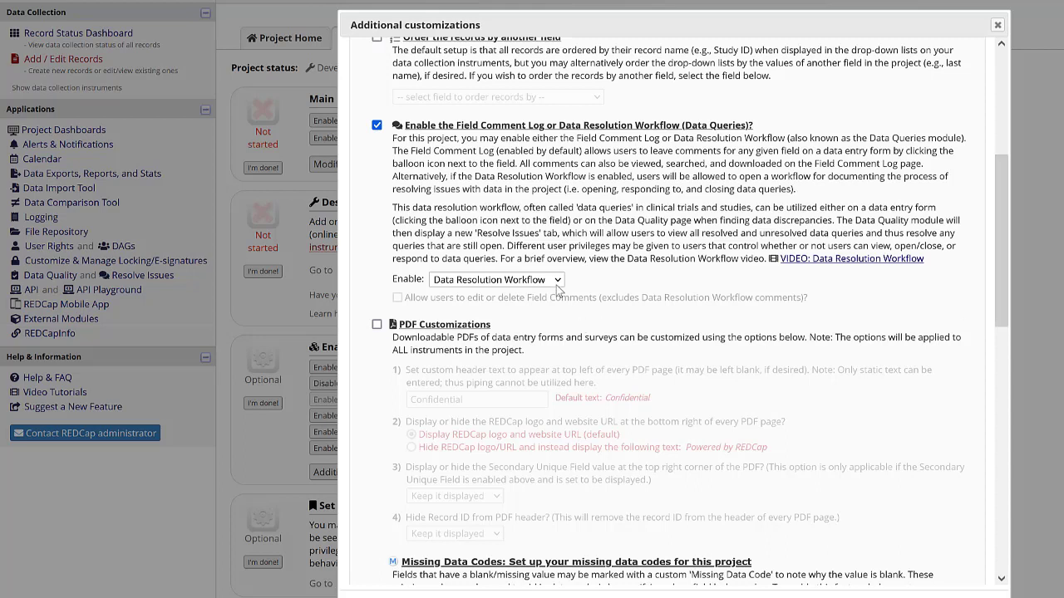
pyautogui.click(558, 288)
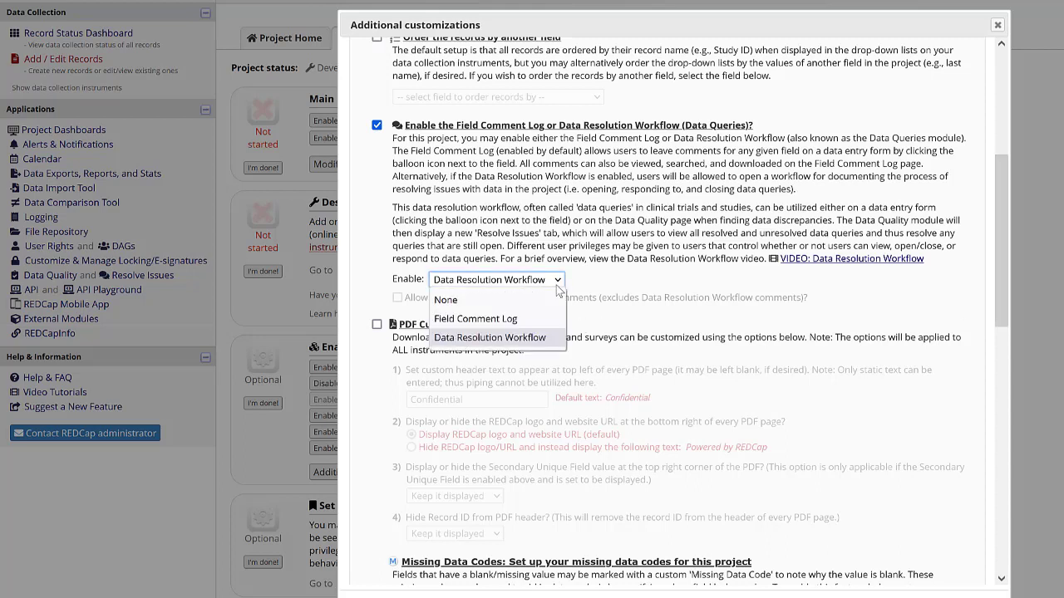
pyautogui.click(635, 285)
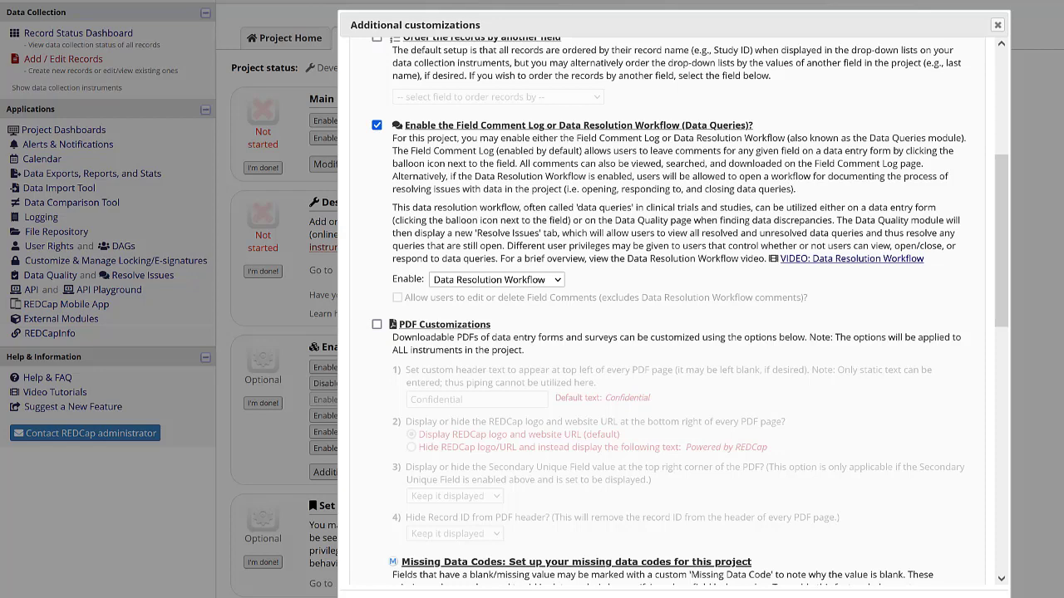
# Check the full-access user's Data Resolution Workflow right is open, close, and respond to queries
pyautogui.press('Escape')
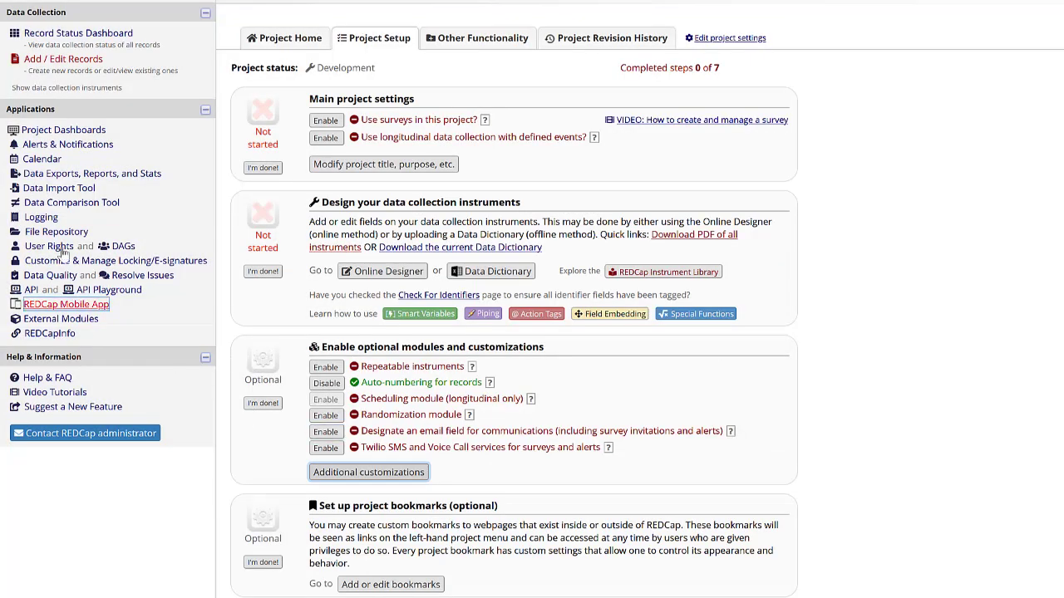
pyautogui.click(44, 247)
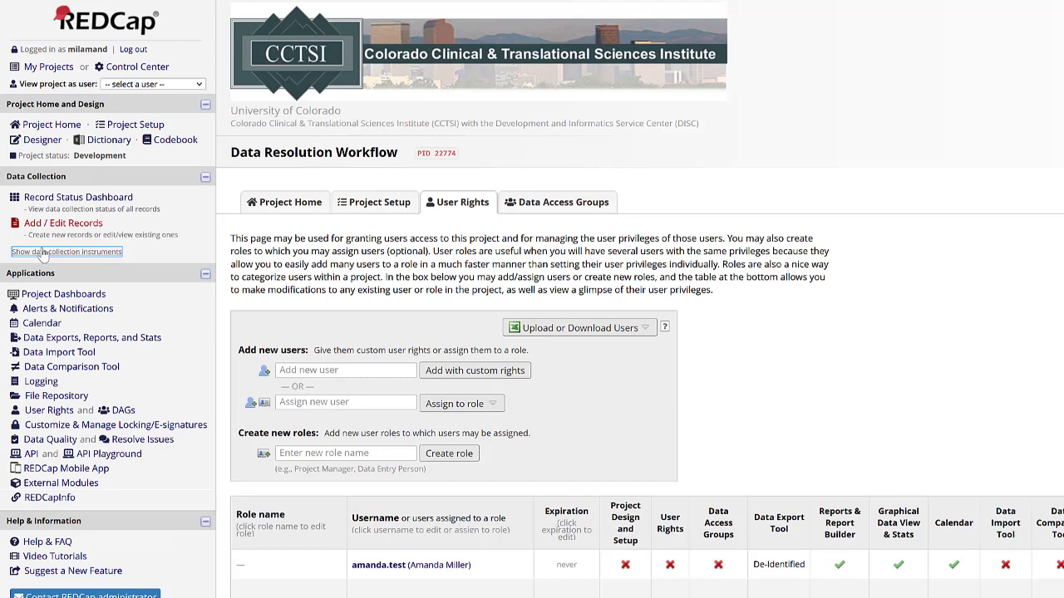
pyautogui.scroll(-2, 848, 259)
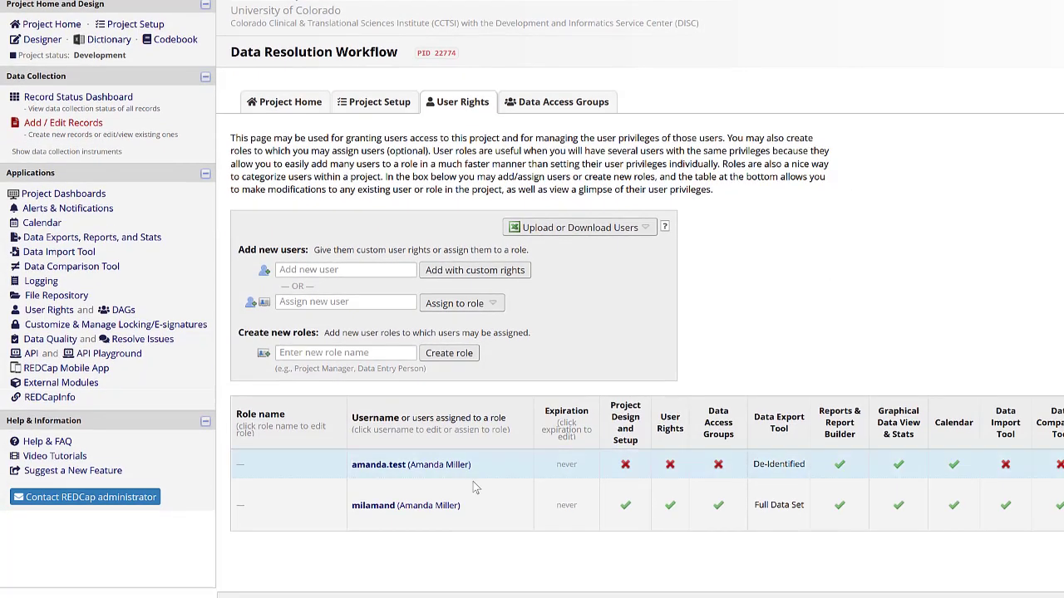
pyautogui.click(429, 507)
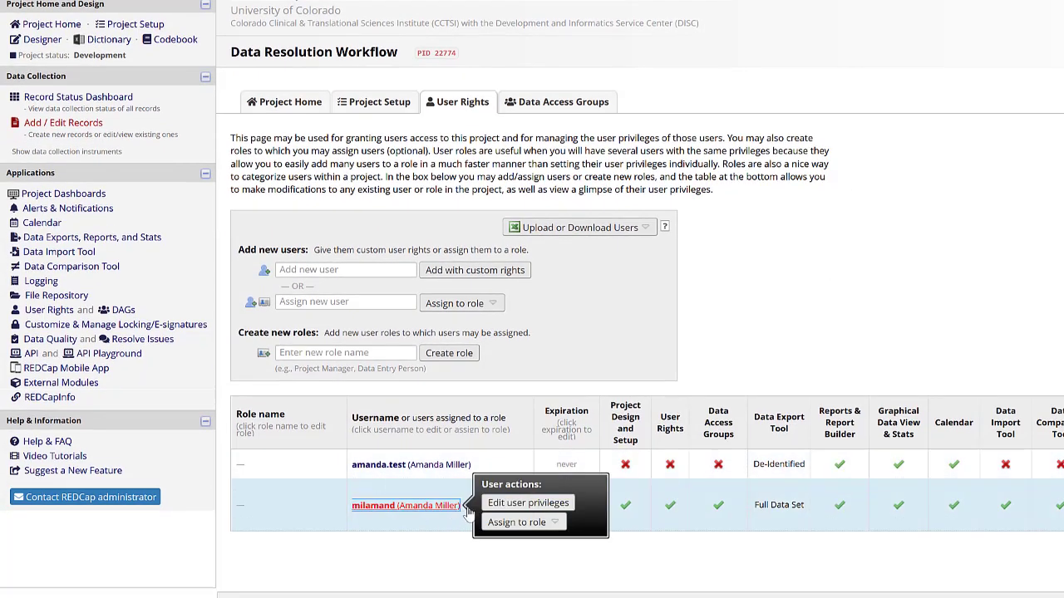
pyautogui.click(519, 502)
pyautogui.scroll(-4, 913, 390)
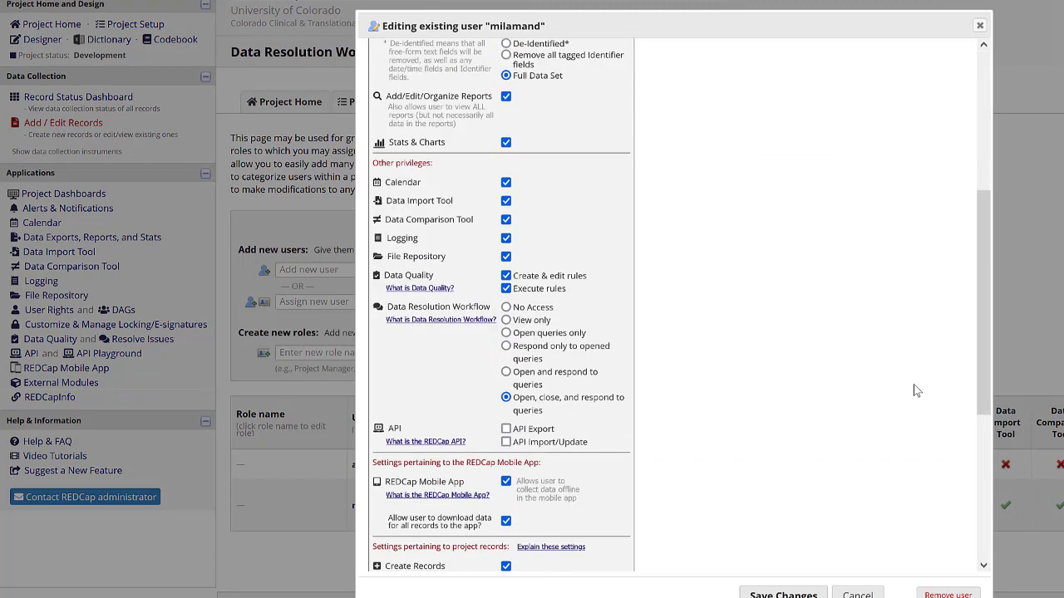
pyautogui.scroll(-2, 907, 373)
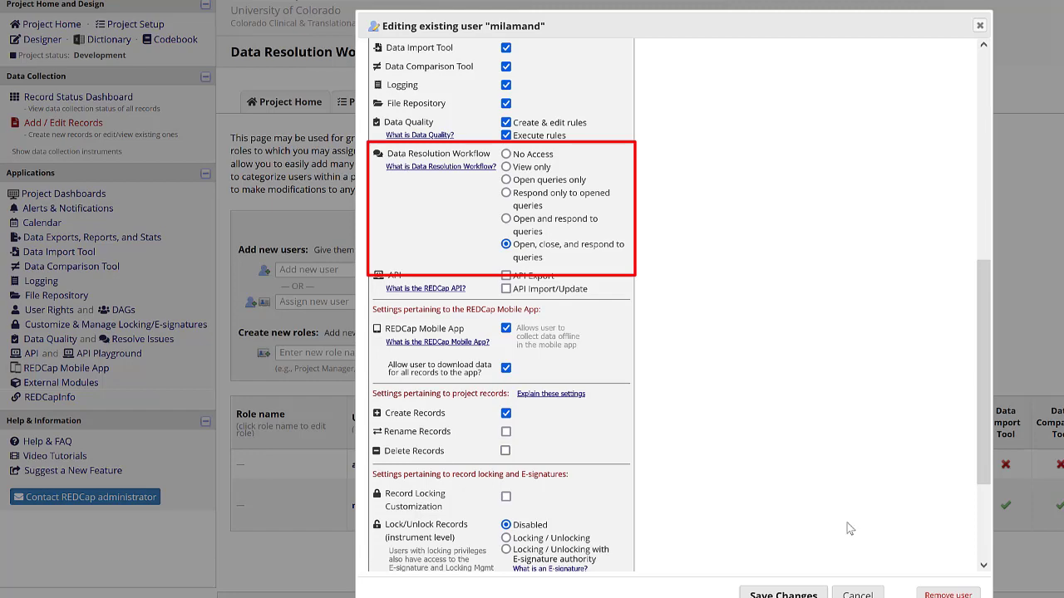
pyautogui.click(857, 594)
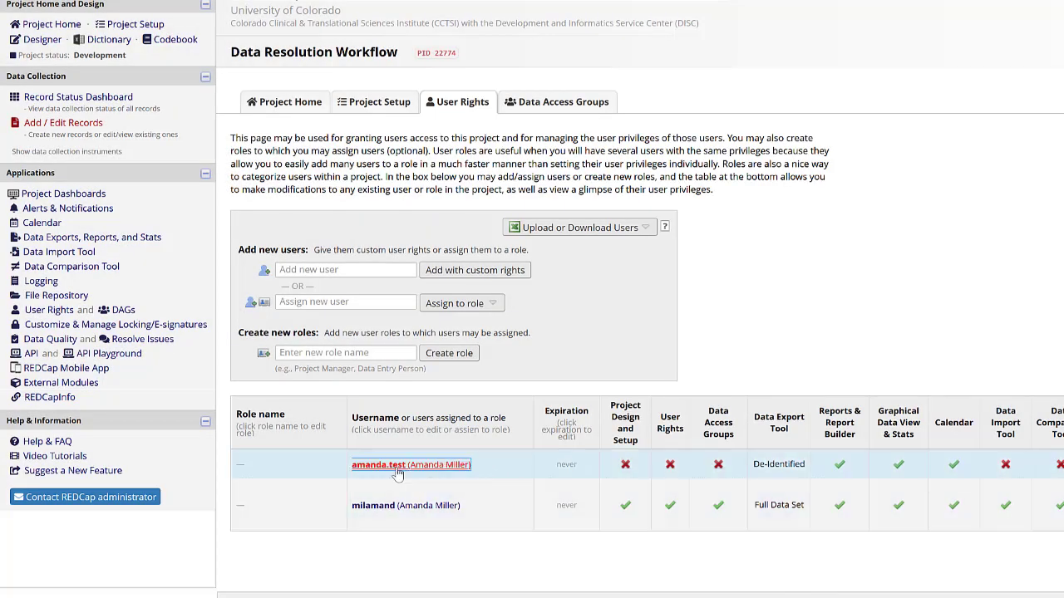
pyautogui.click(397, 469)
pyautogui.click(540, 468)
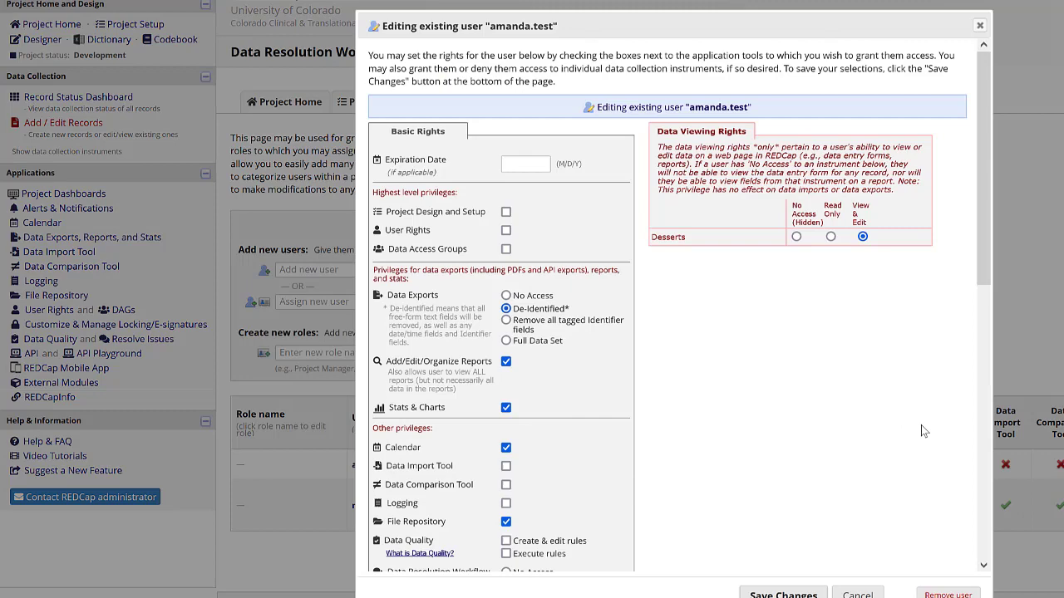
pyautogui.scroll(-5, 921, 430)
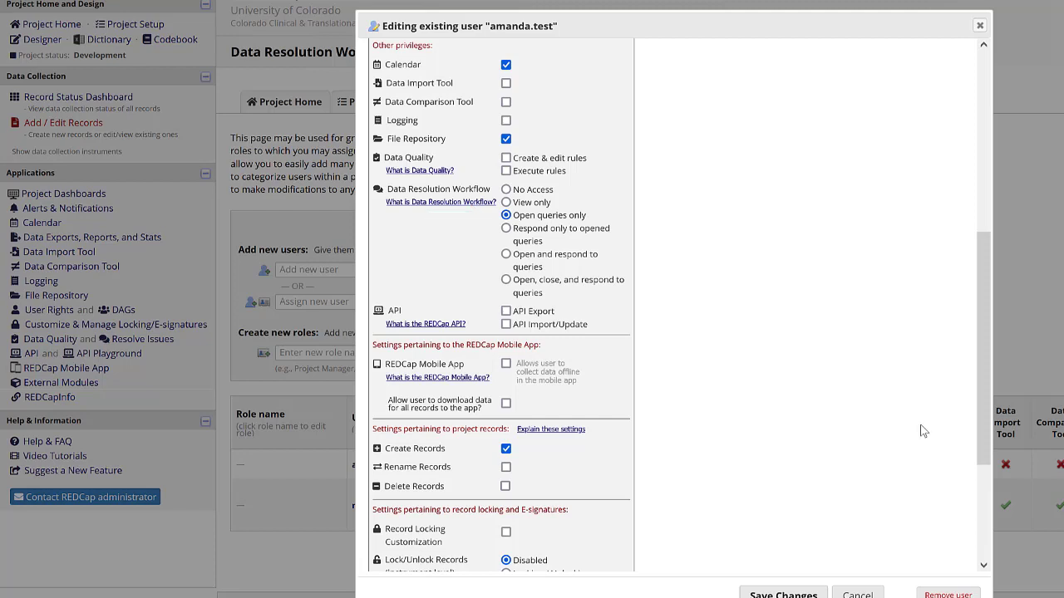
pyautogui.click(857, 594)
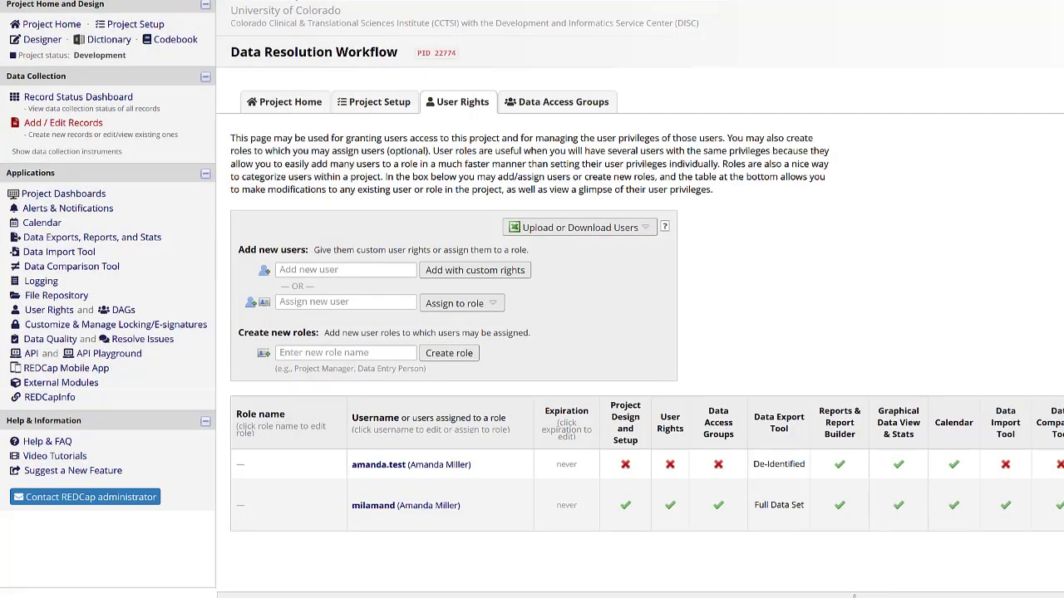
# Add new record 6 answering Cookies, Chocolate, Red velvet cake, Cherry and Rocky road
pyautogui.click(35, 125)
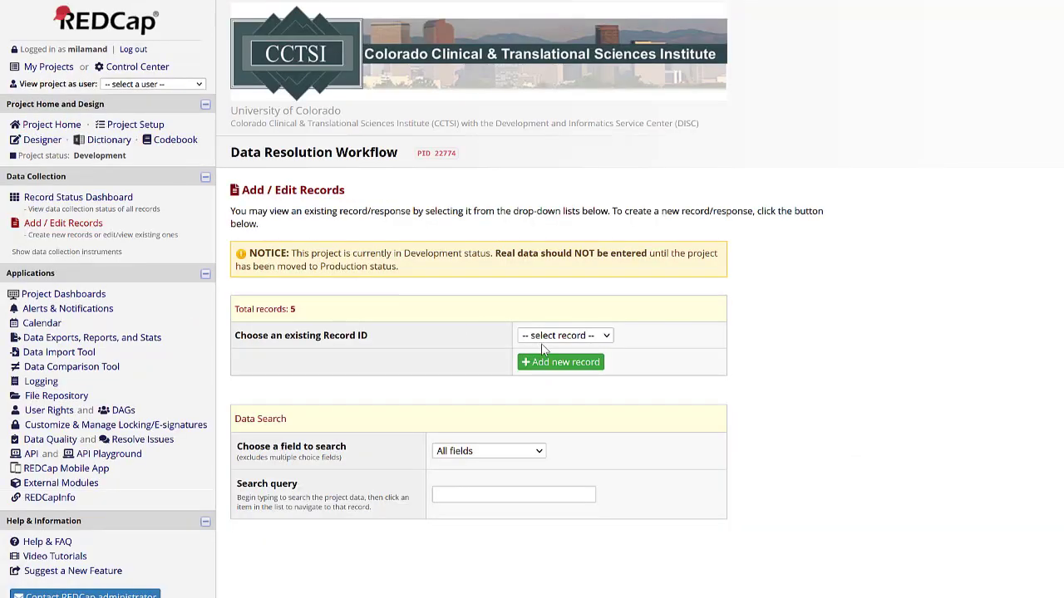
pyautogui.click(559, 363)
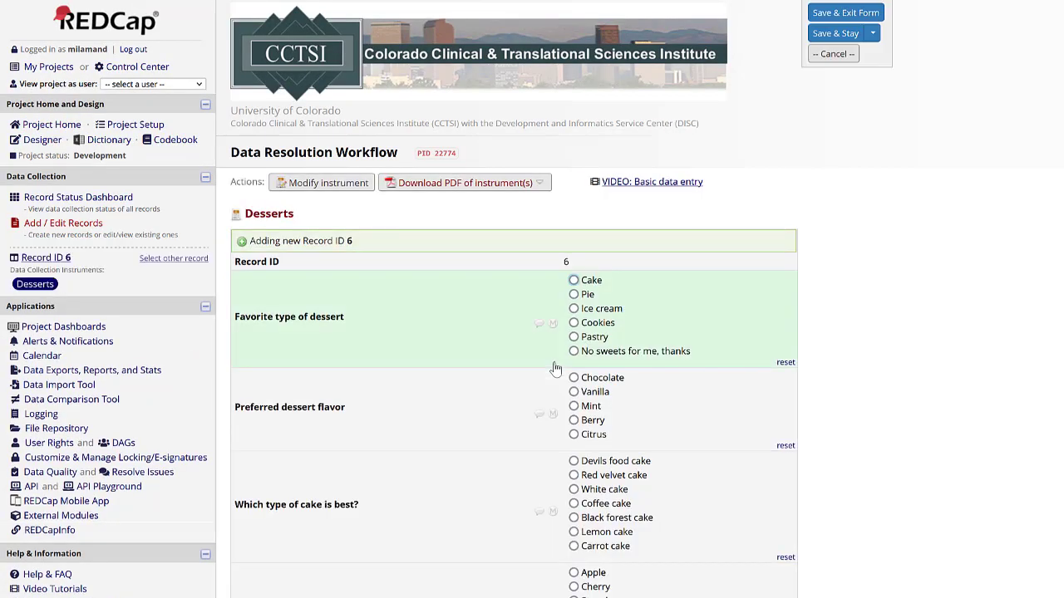
pyautogui.click(597, 324)
pyautogui.click(595, 379)
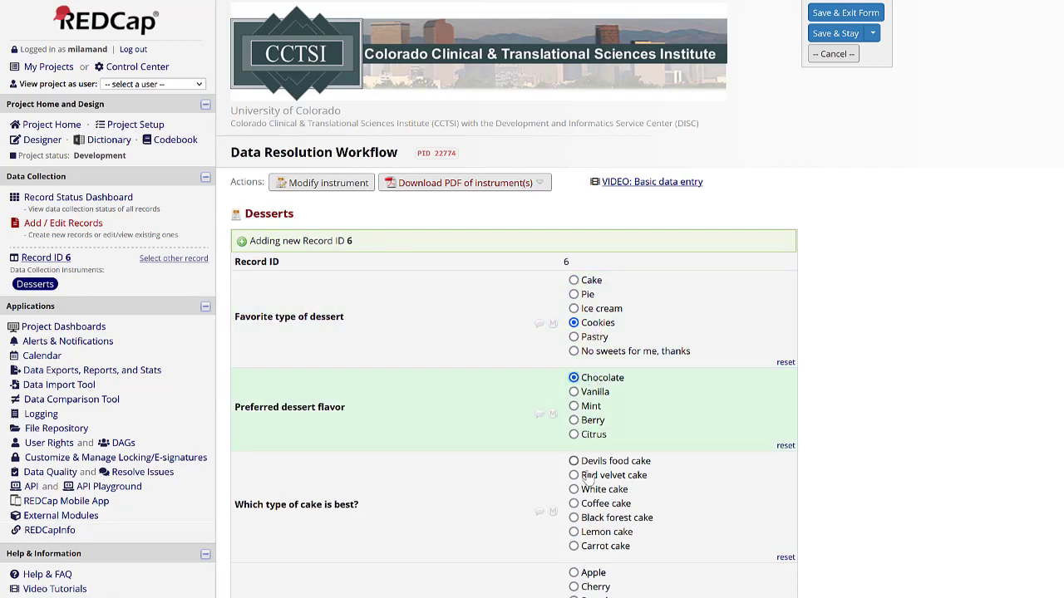
pyautogui.click(586, 475)
pyautogui.scroll(-3, 586, 476)
pyautogui.click(592, 361)
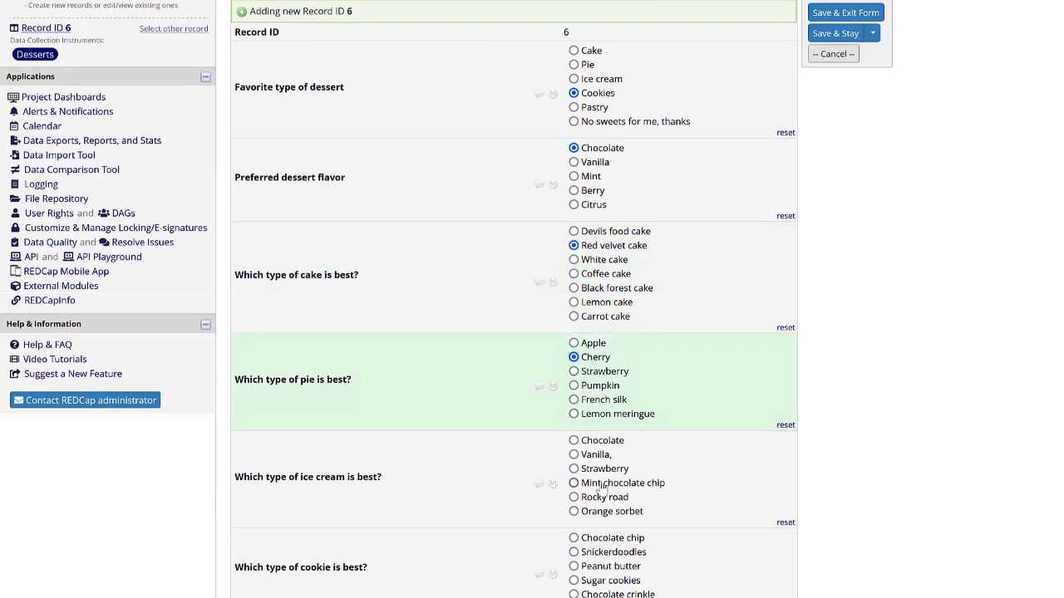
pyautogui.click(592, 498)
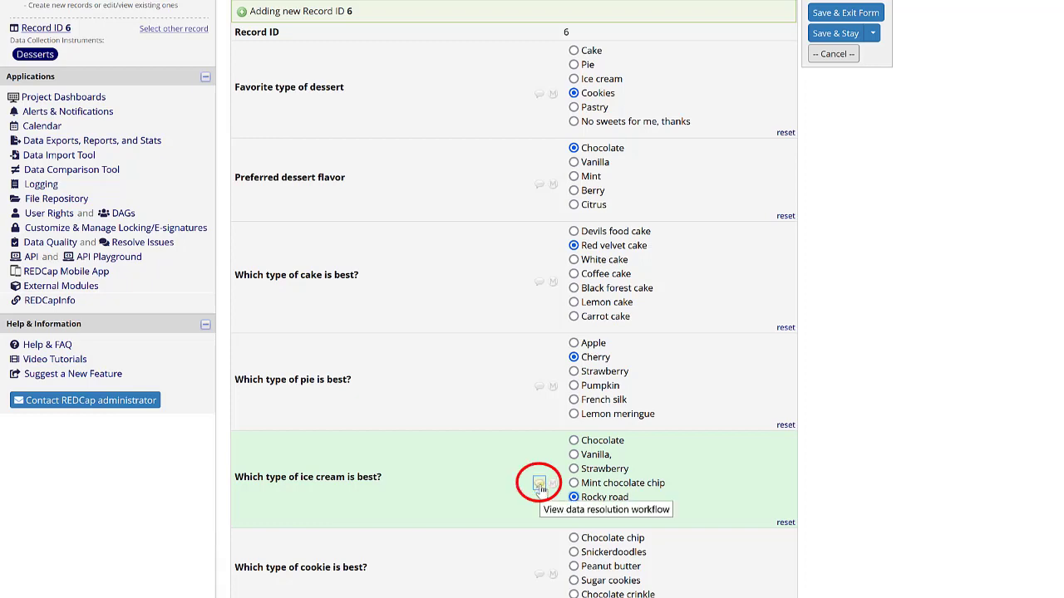
# Save the record and start an unassigned query on its ice cream answer
pyautogui.click(539, 484)
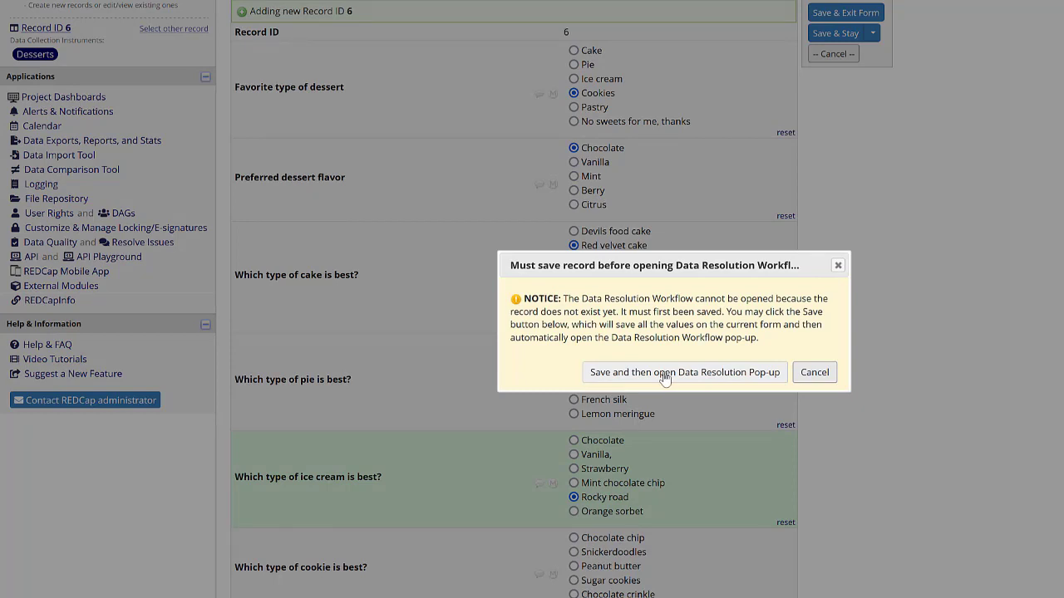
pyautogui.click(665, 373)
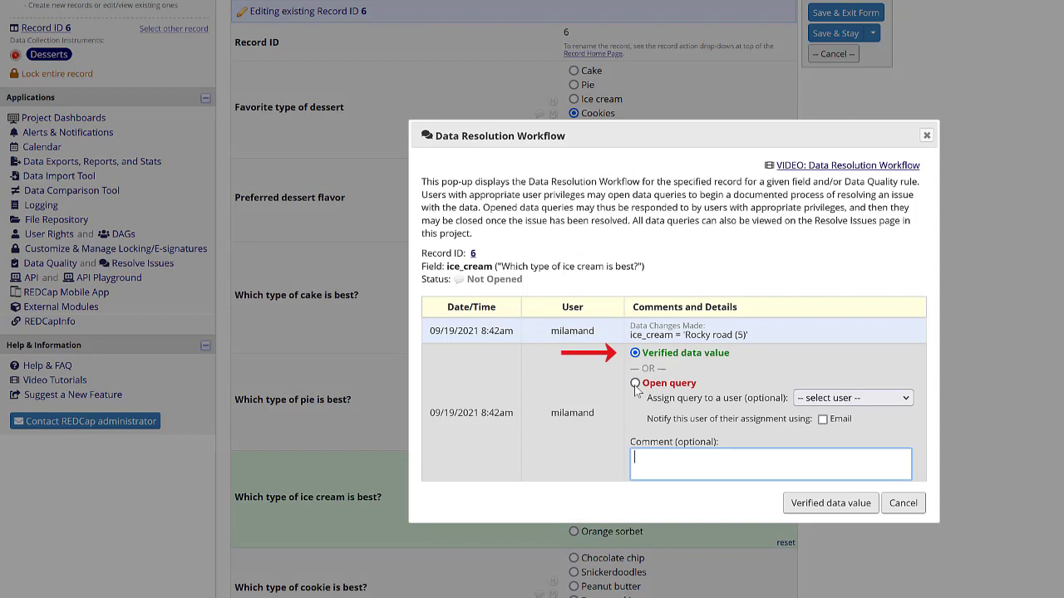
pyautogui.click(636, 388)
pyautogui.scroll(-1, 635, 386)
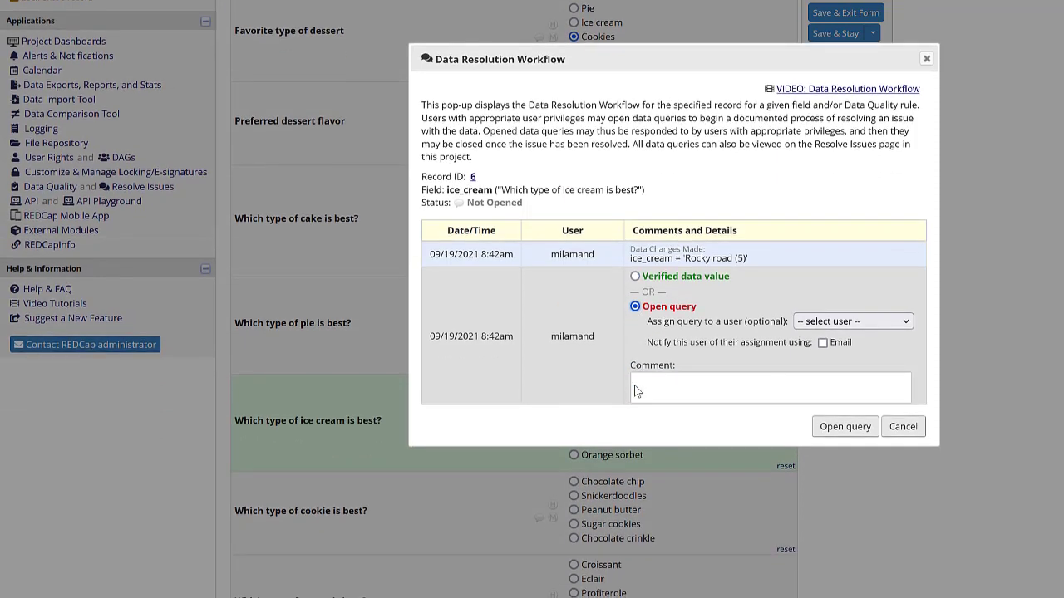
pyautogui.click(906, 323)
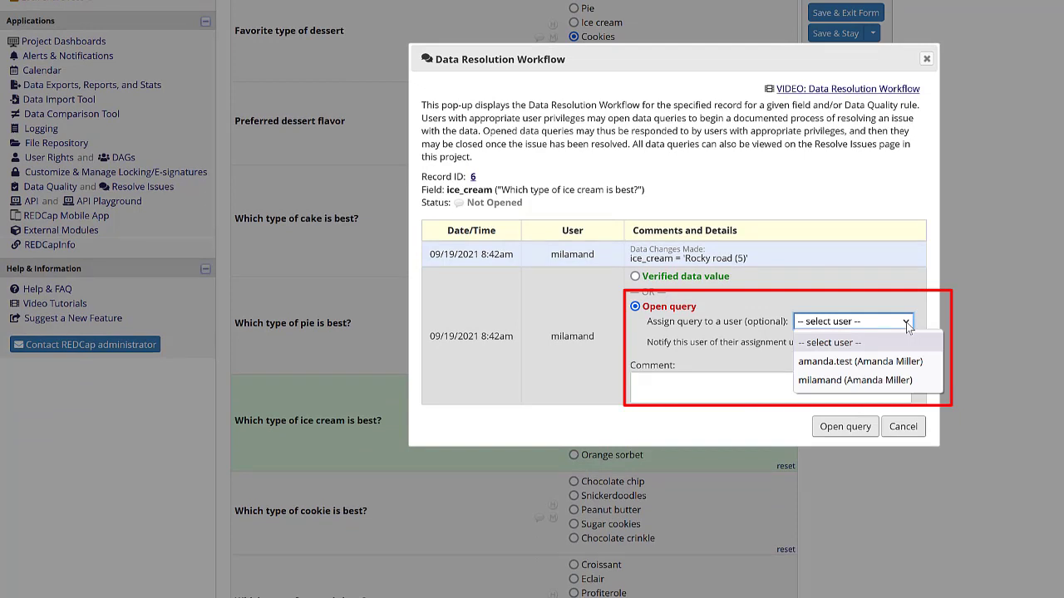
pyautogui.click(908, 295)
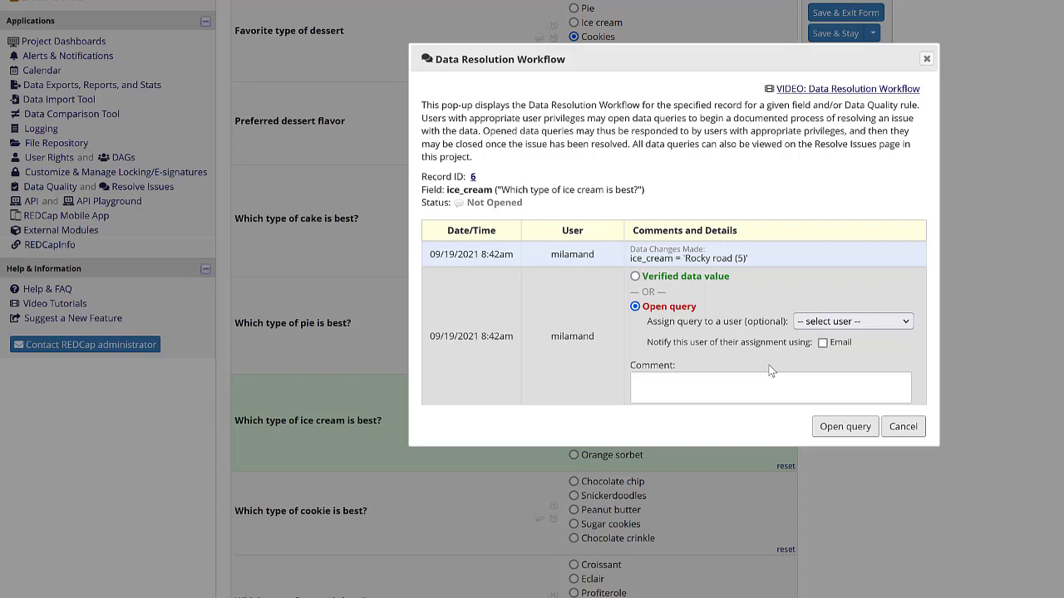
# Open the query commenting that rocky road conflicts with a recorded severe nut allergy
pyautogui.click(731, 387)
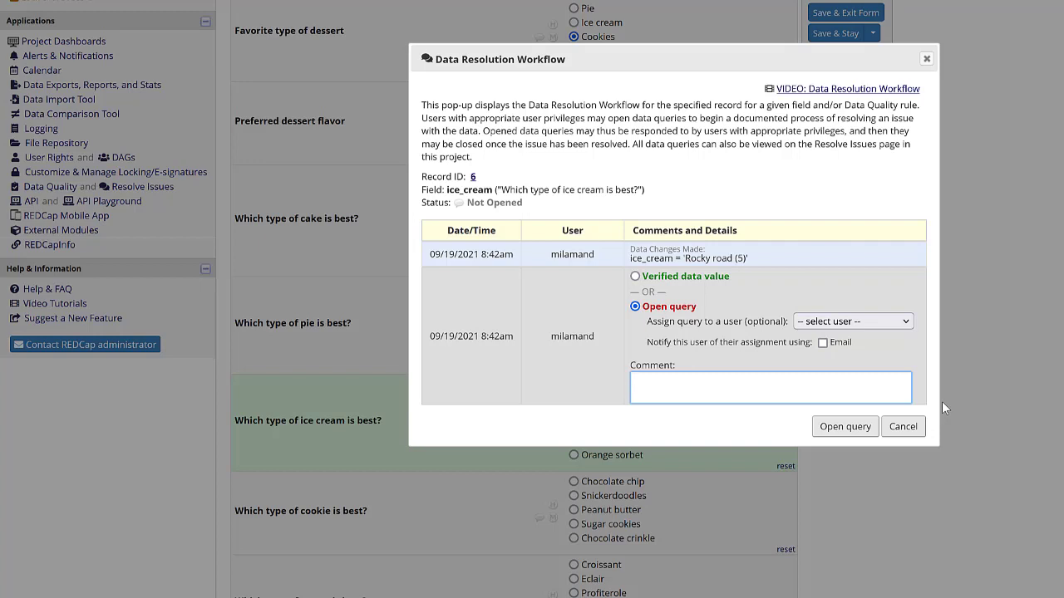
pyautogui.write('Person noted rocky road as favorite')
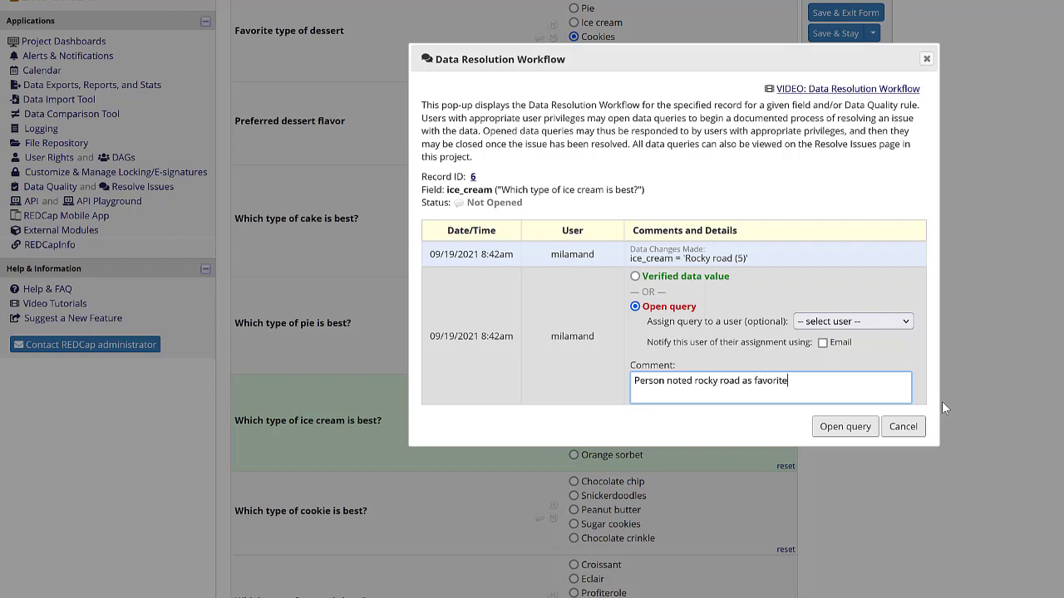
pyautogui.write(' flavor, but has a recorded seve')
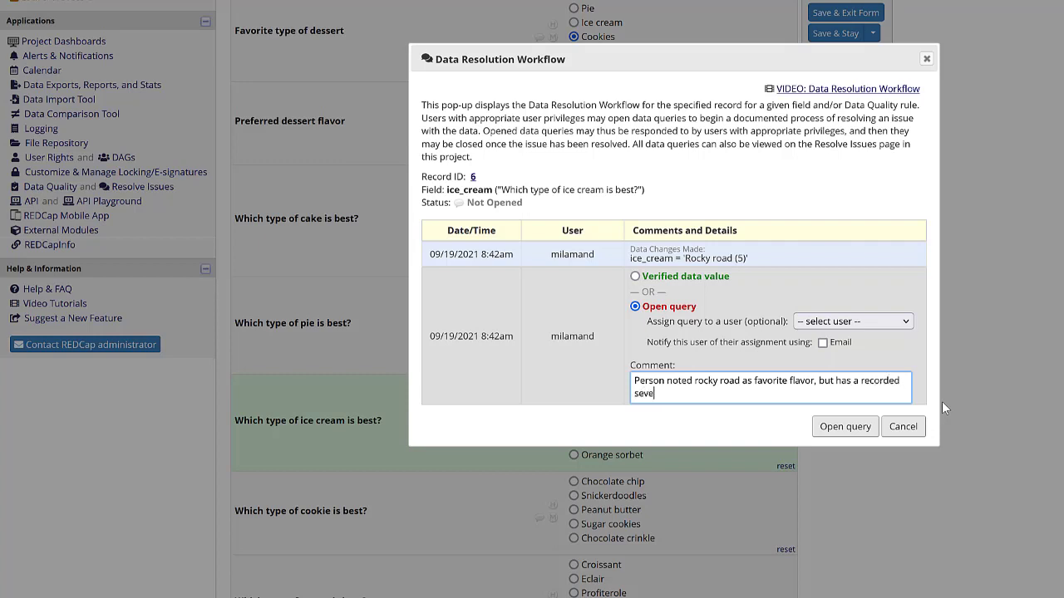
pyautogui.write('re nut allergy')
pyautogui.click(831, 431)
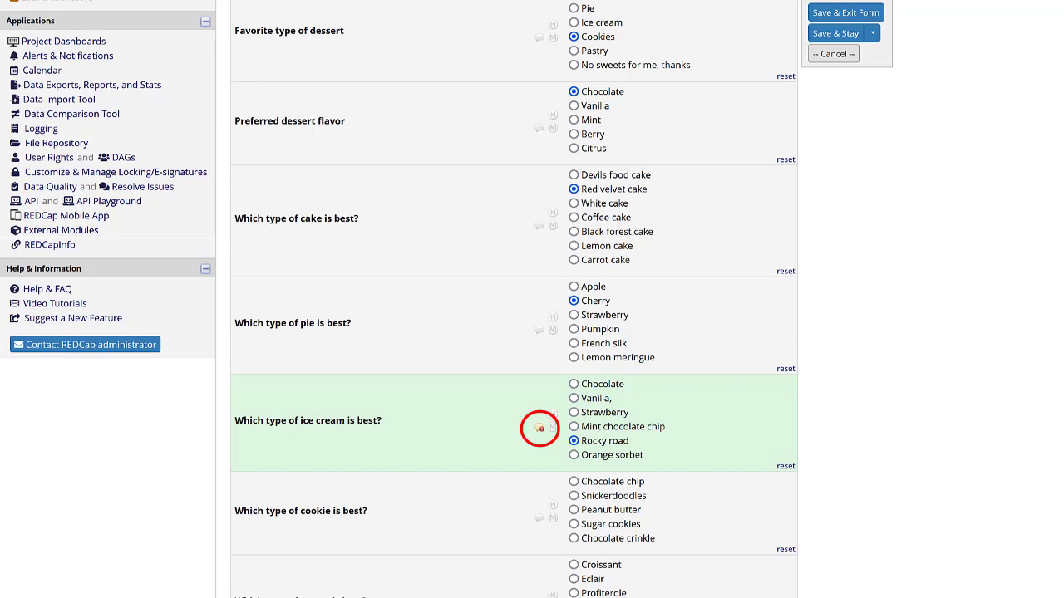
# Answer Peanut butter and Profiterole, set the form to Complete, and save and exit
pyautogui.click(594, 511)
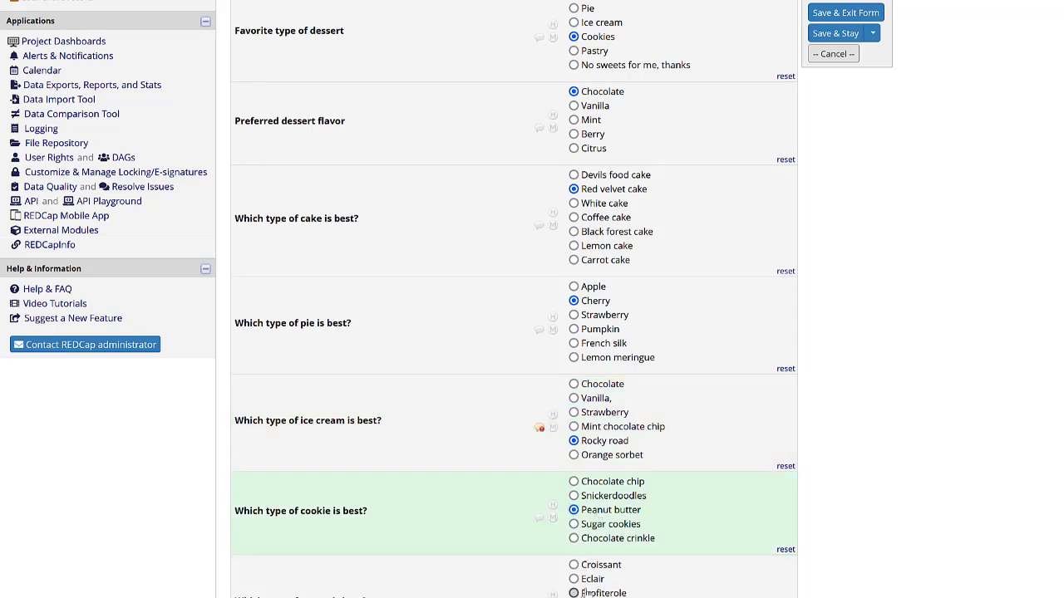
pyautogui.click(582, 592)
pyautogui.scroll(-3, 619, 586)
pyautogui.click(625, 462)
pyautogui.click(603, 530)
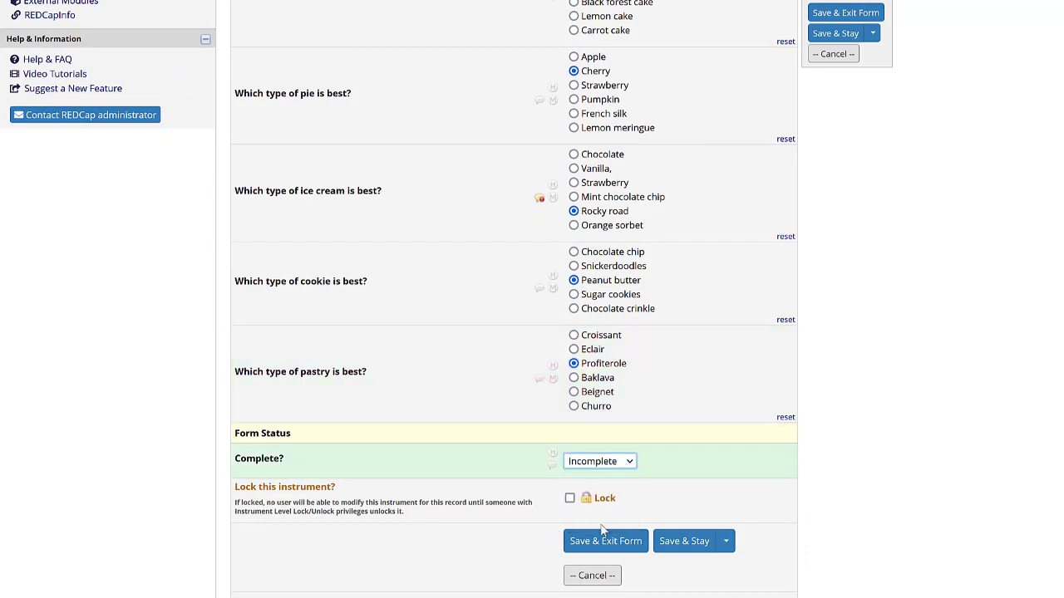
pyautogui.click(596, 540)
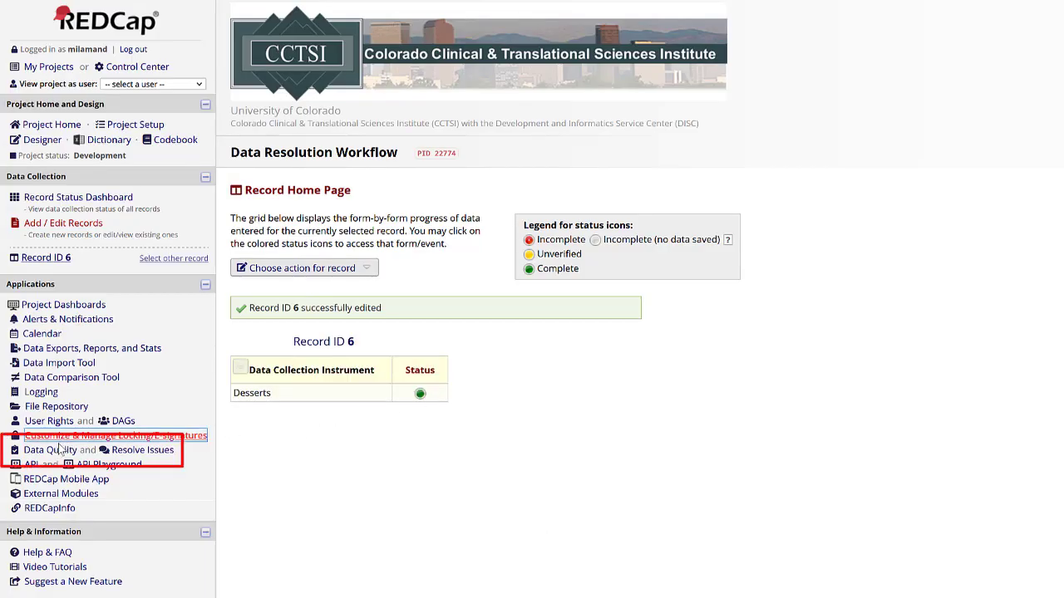
# Filter the Resolve Issues dashboard to open queries assigned to the logged-in user
pyautogui.click(143, 450)
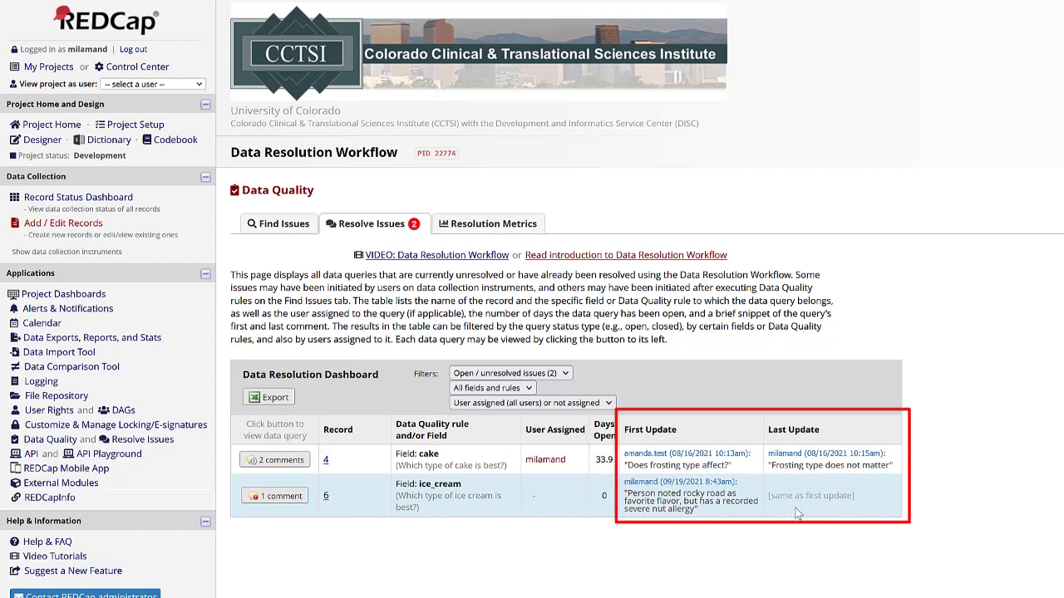
pyautogui.click(565, 375)
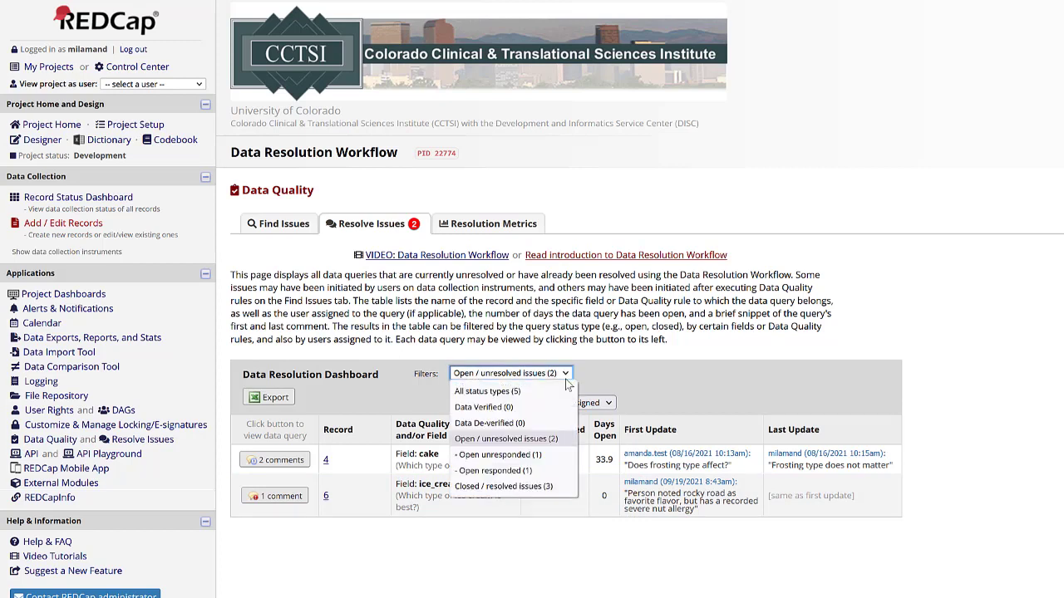
pyautogui.click(565, 376)
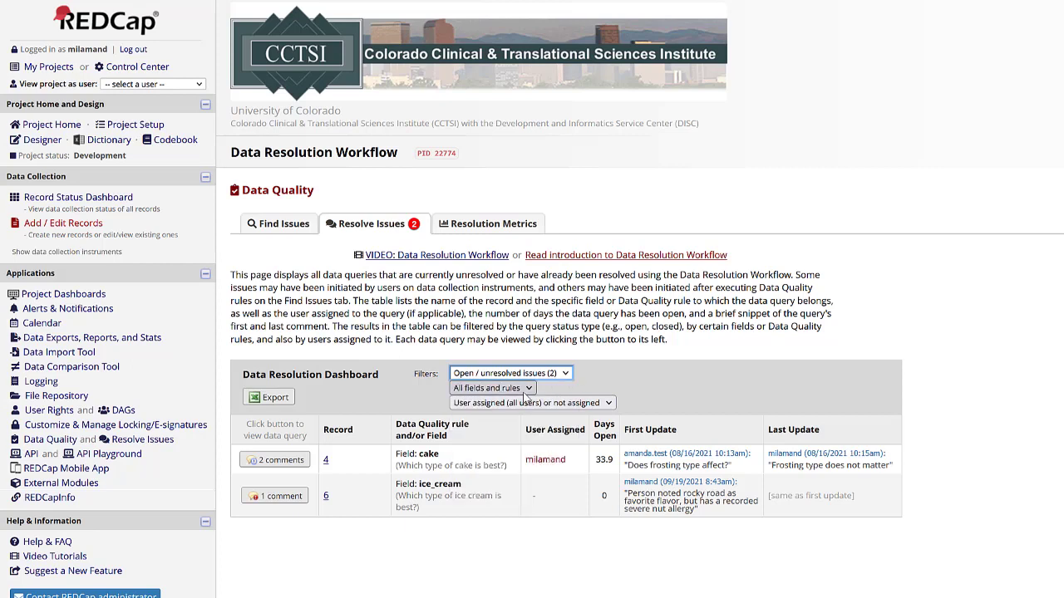
pyautogui.click(526, 391)
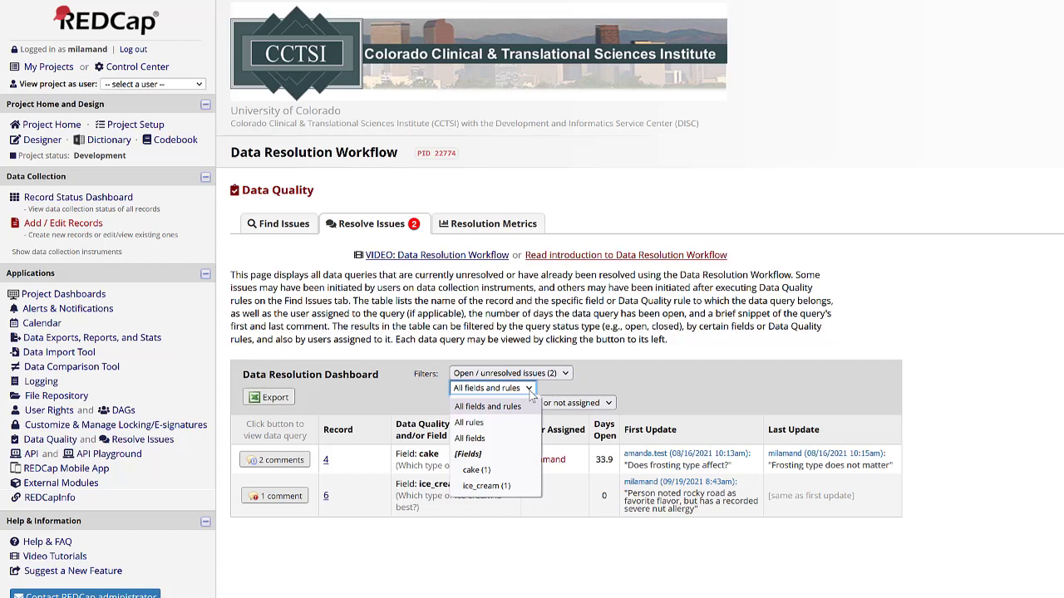
pyautogui.click(531, 397)
pyautogui.click(611, 409)
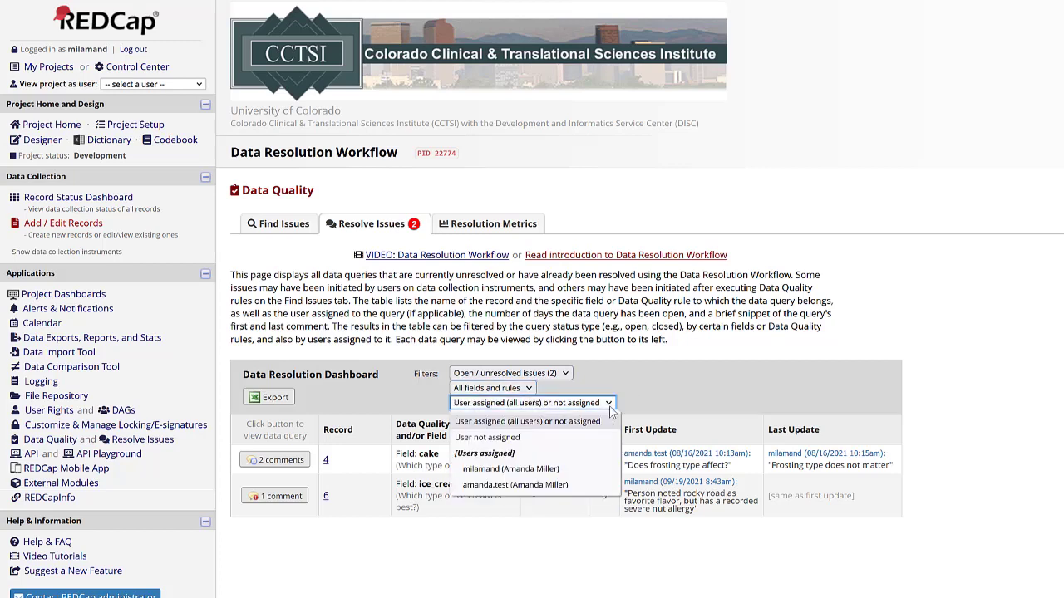
pyautogui.click(582, 468)
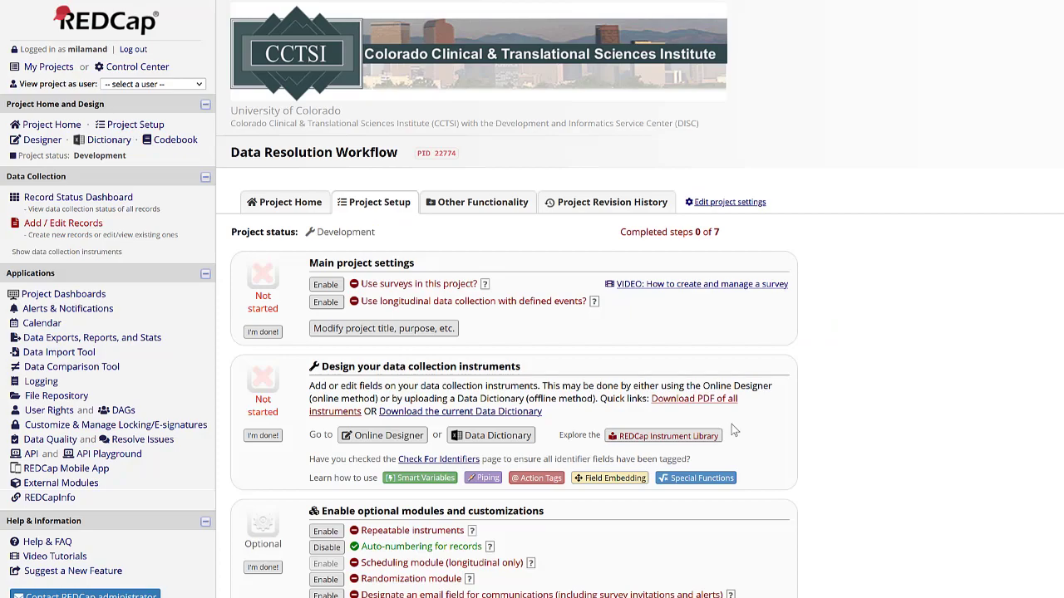
# Bookmark the filtered dashboard URL, labelled with the user's name plus 'Open DRW', and reopen it
pyautogui.scroll(-5, 731, 423)
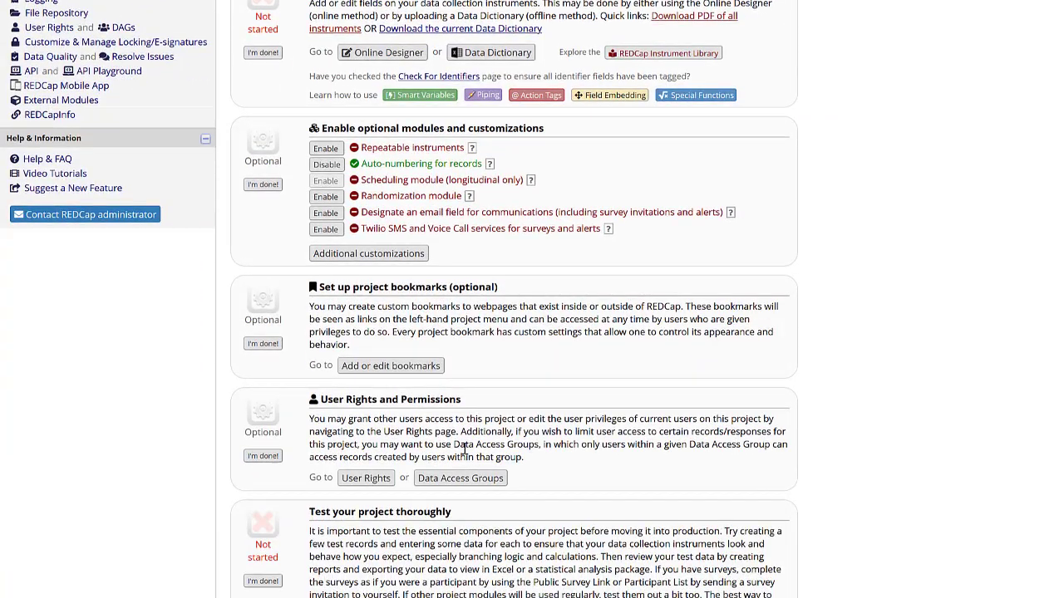
pyautogui.click(390, 366)
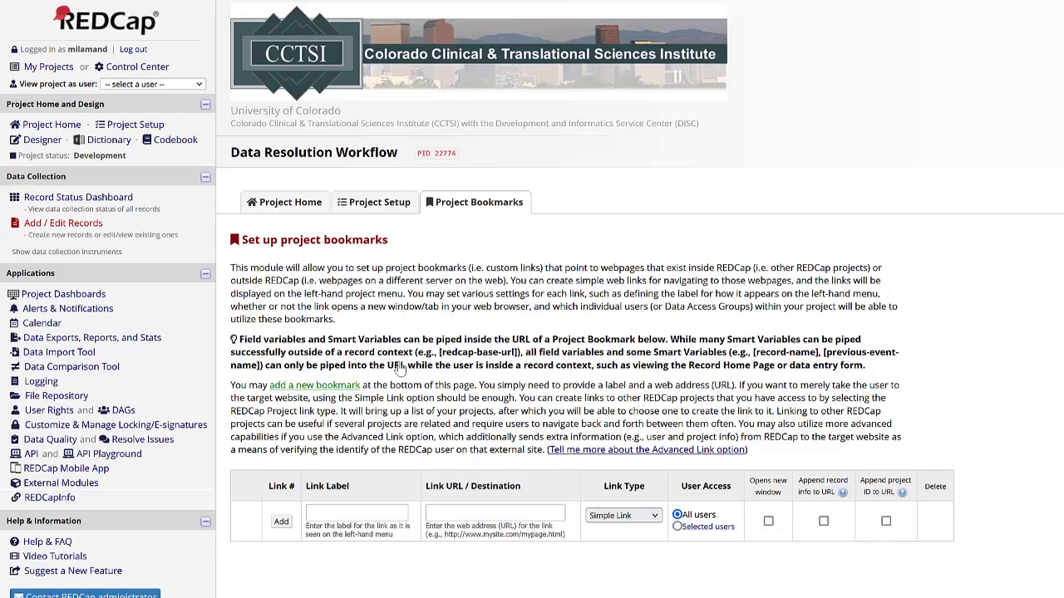
pyautogui.click(457, 512)
pyautogui.hotkey('ctrl', 'v')
pyautogui.click(394, 510)
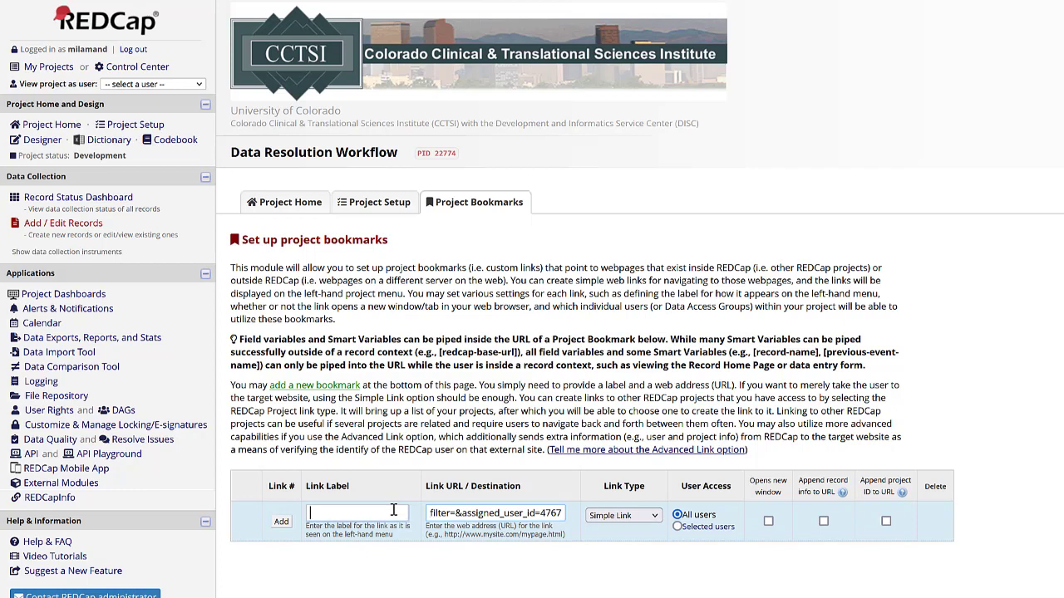
pyautogui.write('Am')
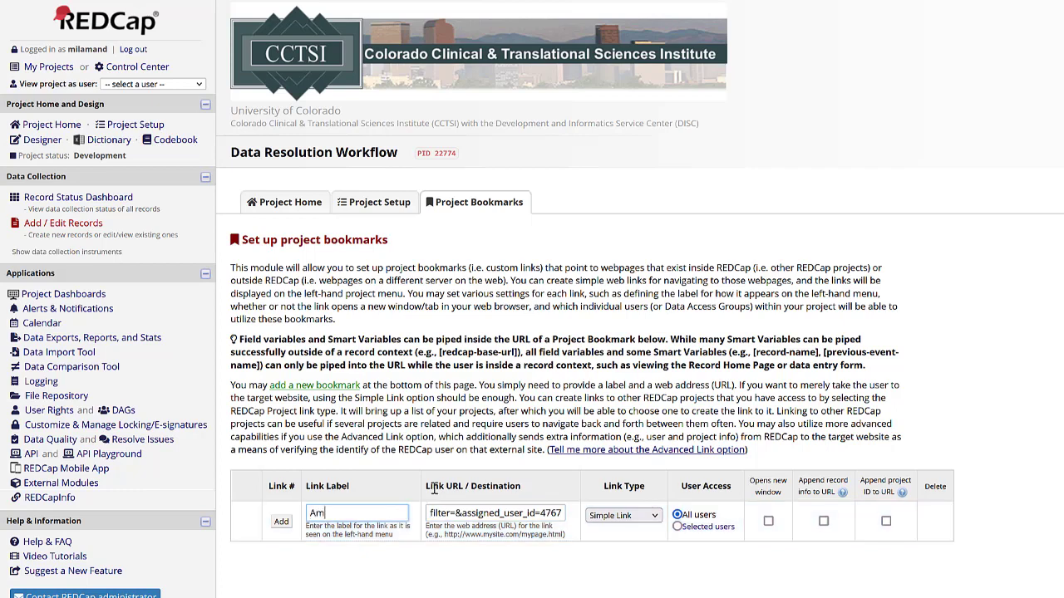
pyautogui.write('anda Open DRW')
pyautogui.click(282, 521)
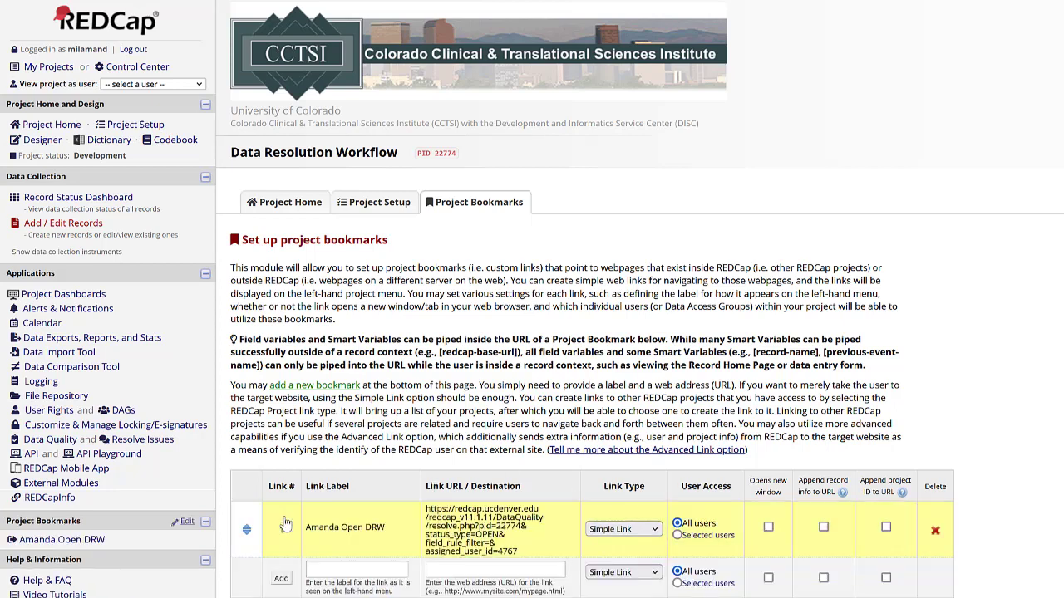
pyautogui.click(52, 540)
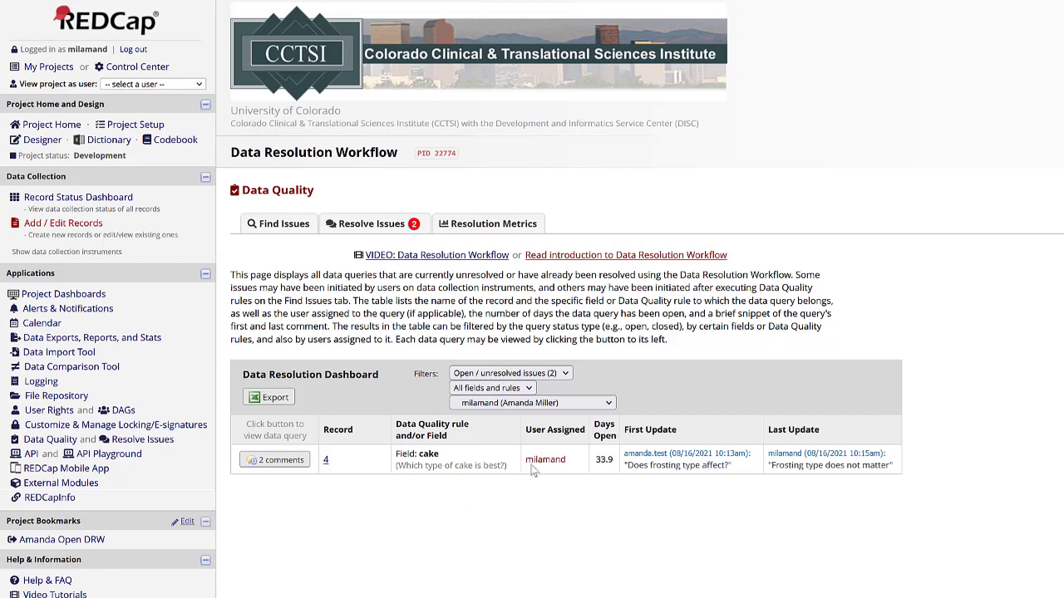
pyautogui.click(540, 403)
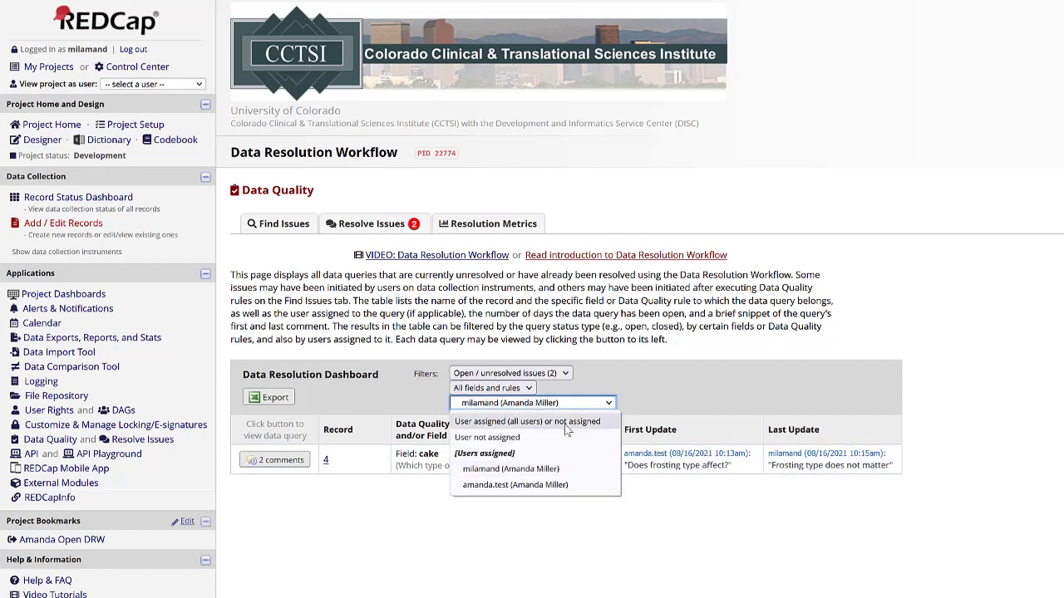
# Respond to record 6's ice_cream query as Verified – Confirmed correct, commenting 'Data was verified'
pyautogui.click(565, 424)
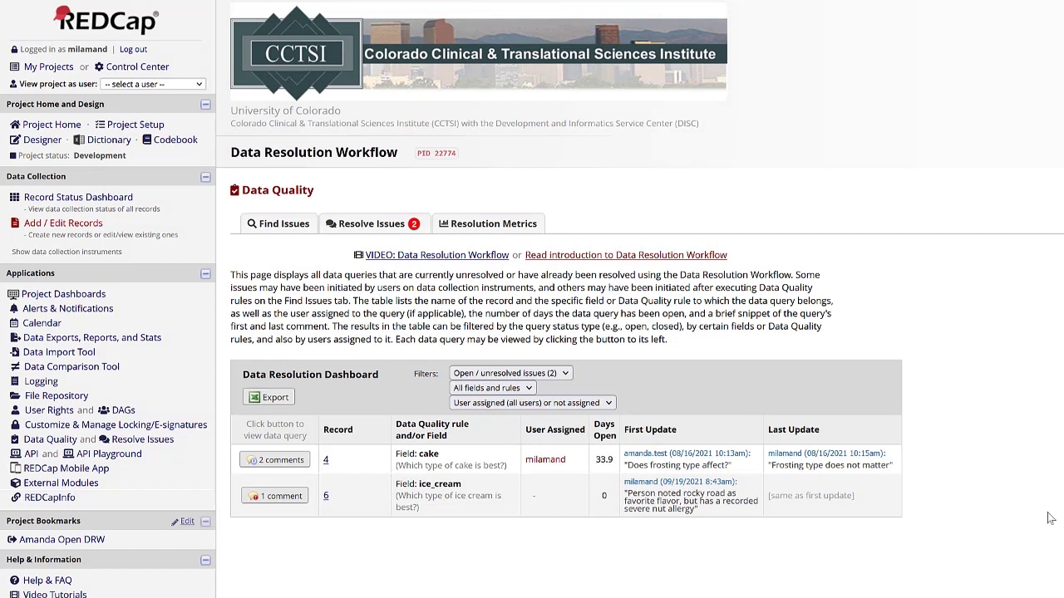
pyautogui.click(279, 496)
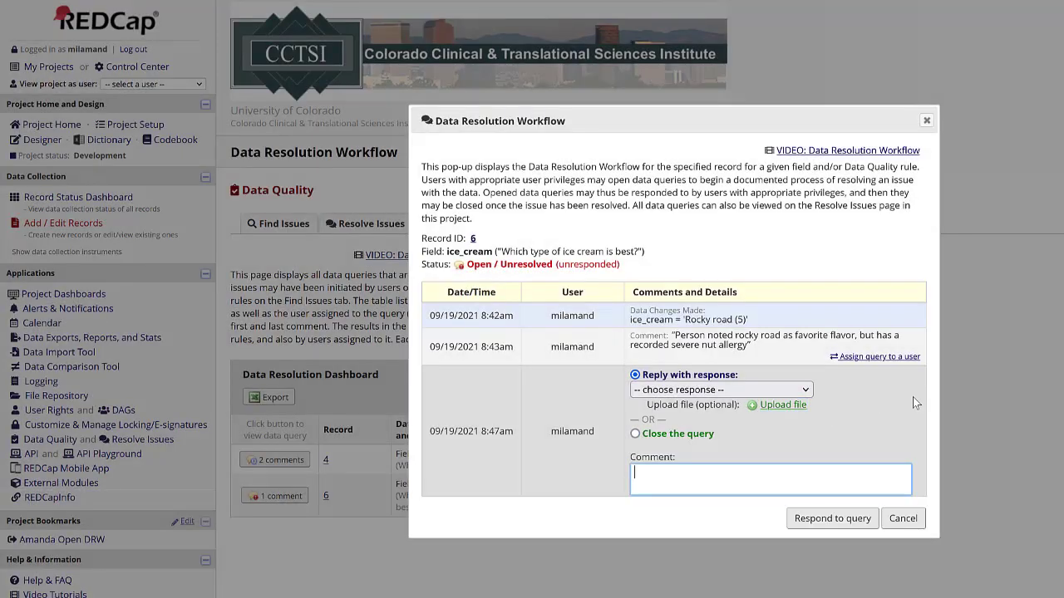
pyautogui.scroll(-1, 913, 402)
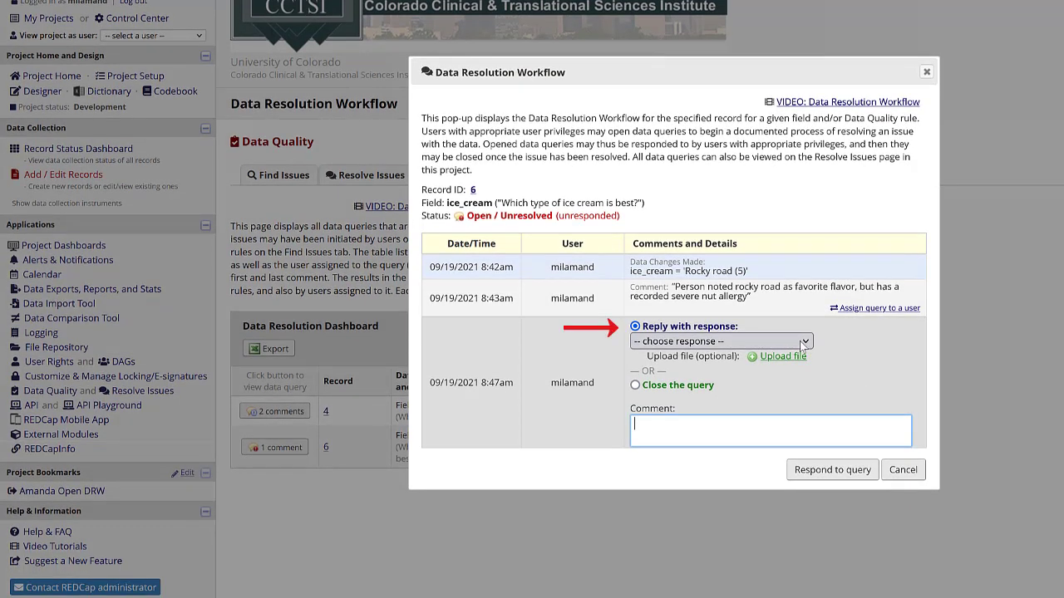
pyautogui.click(800, 341)
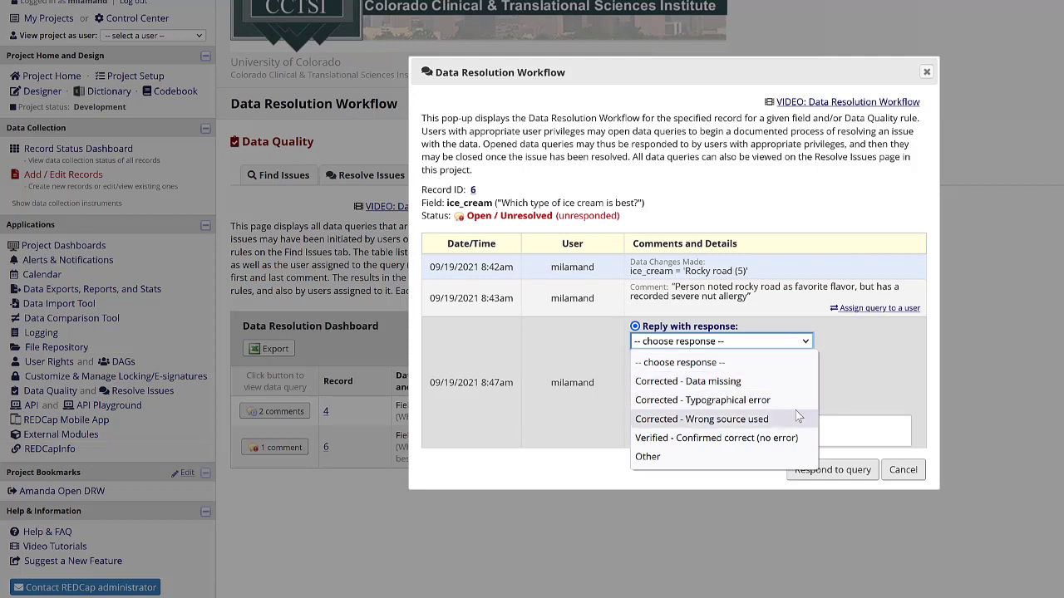
pyautogui.click(796, 456)
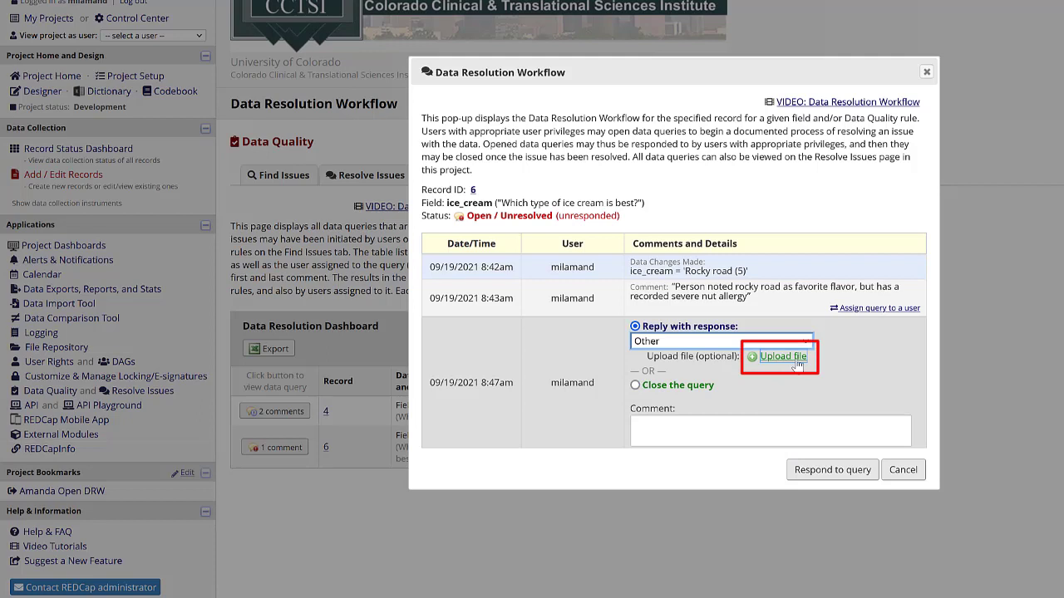
pyautogui.click(805, 341)
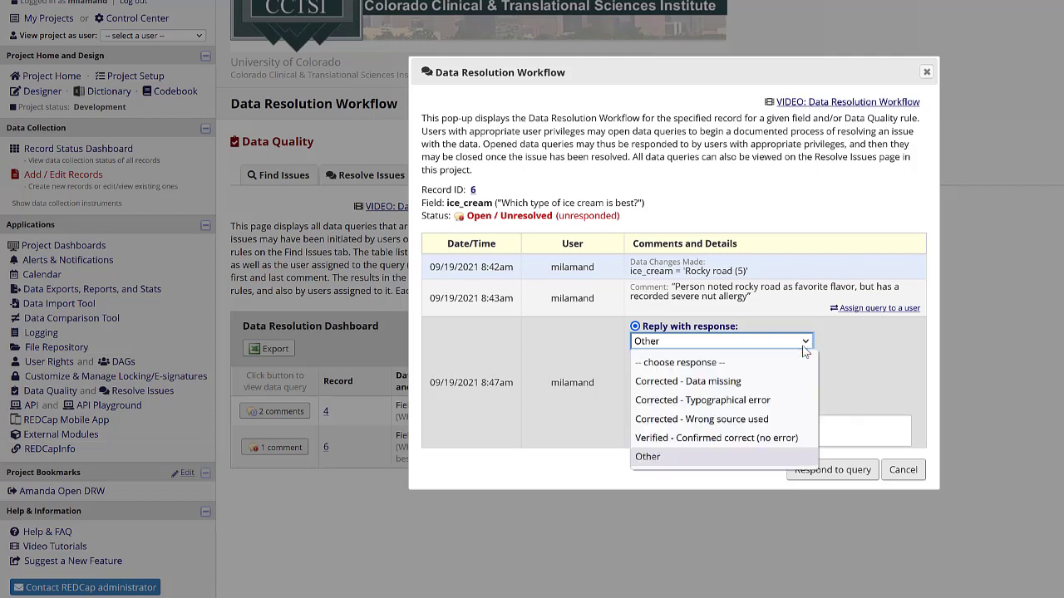
pyautogui.click(742, 438)
pyautogui.click(748, 435)
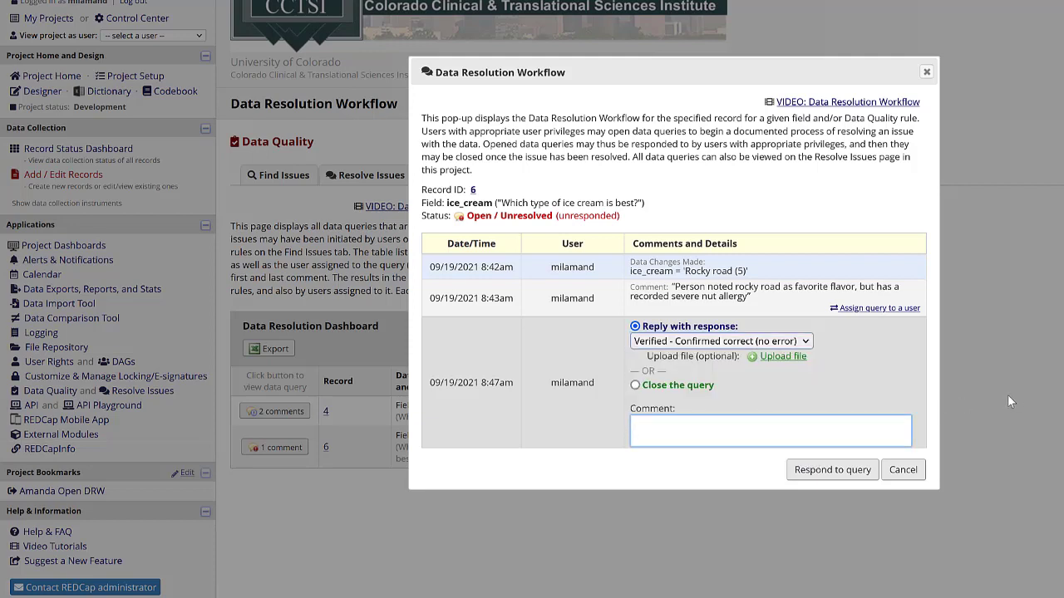
pyautogui.write('Data was verified')
pyautogui.click(823, 470)
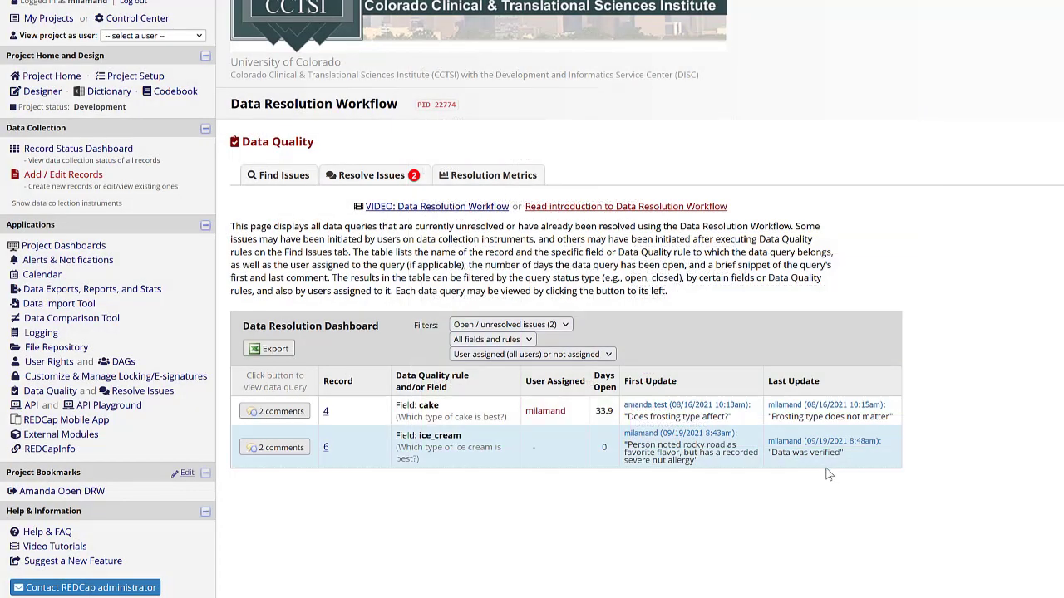
# Close record 6's ice_cream query with the comment 'Close query'
pyautogui.click(280, 447)
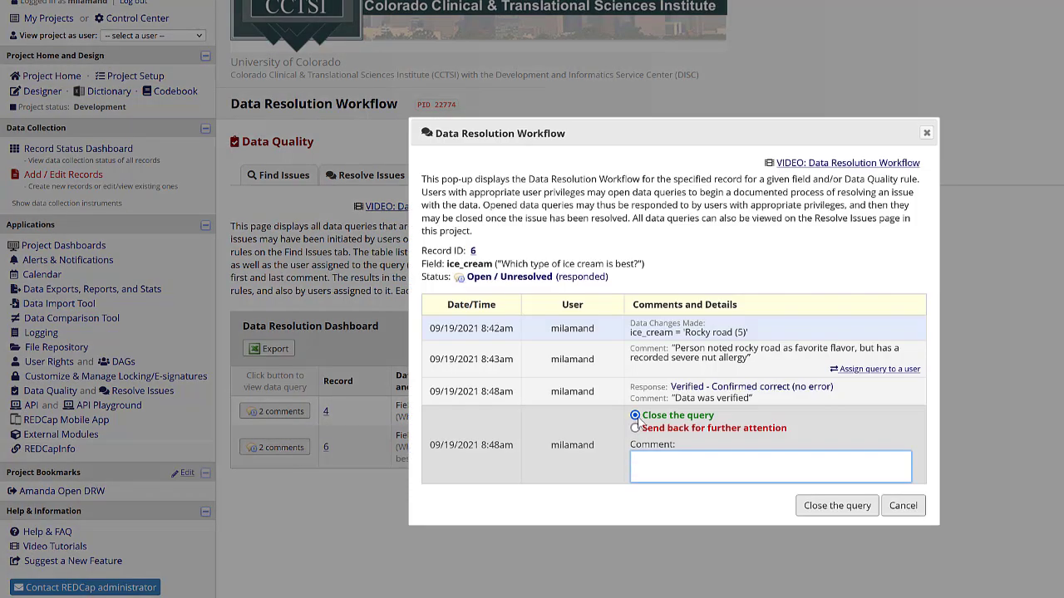
pyautogui.click(823, 514)
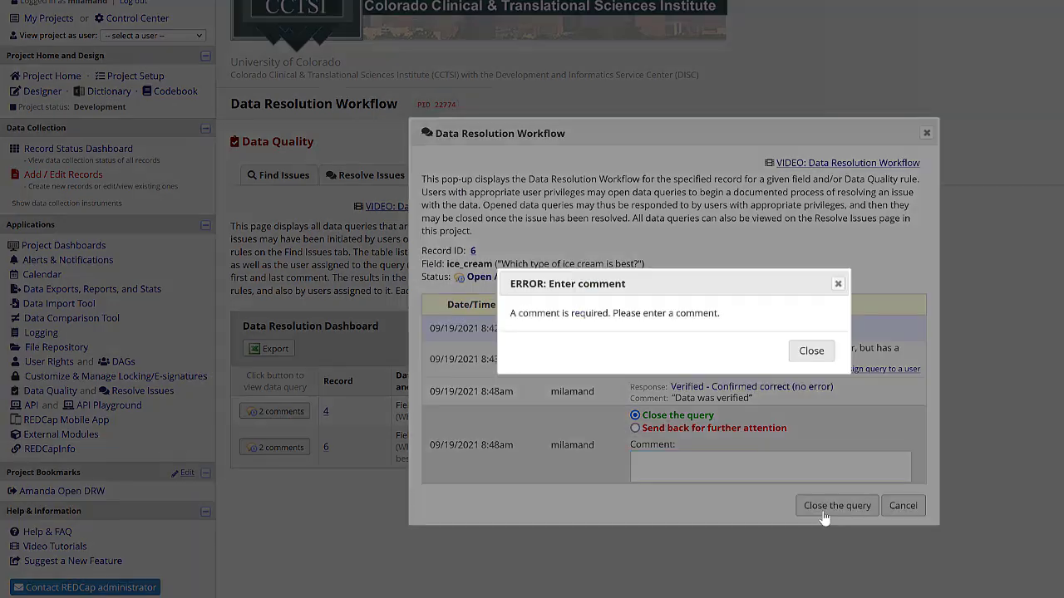
pyautogui.click(811, 351)
pyautogui.click(698, 466)
pyautogui.write('Close quer')
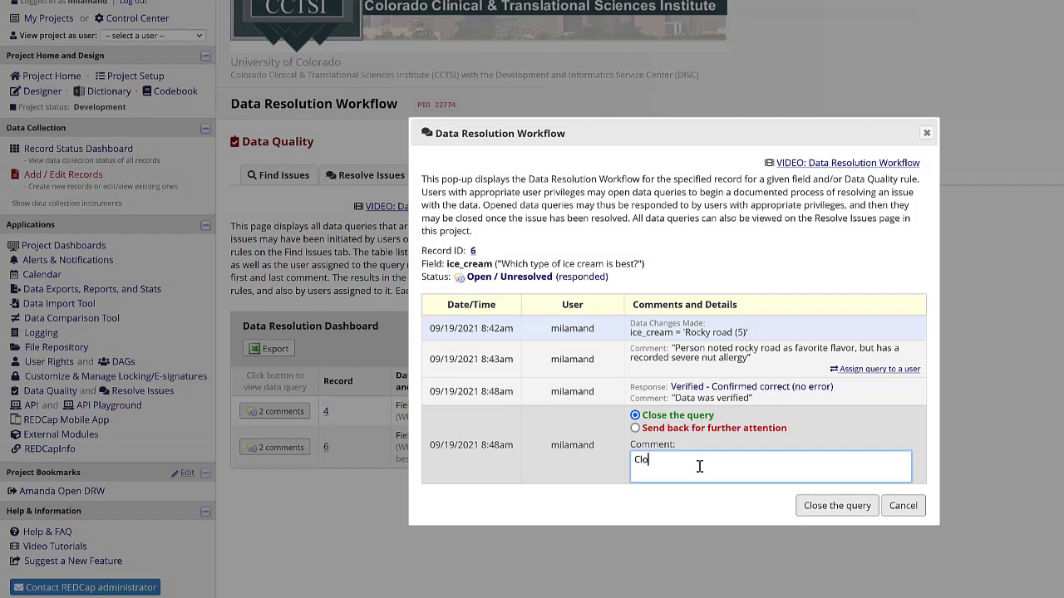
pyautogui.write('y')
pyautogui.click(831, 514)
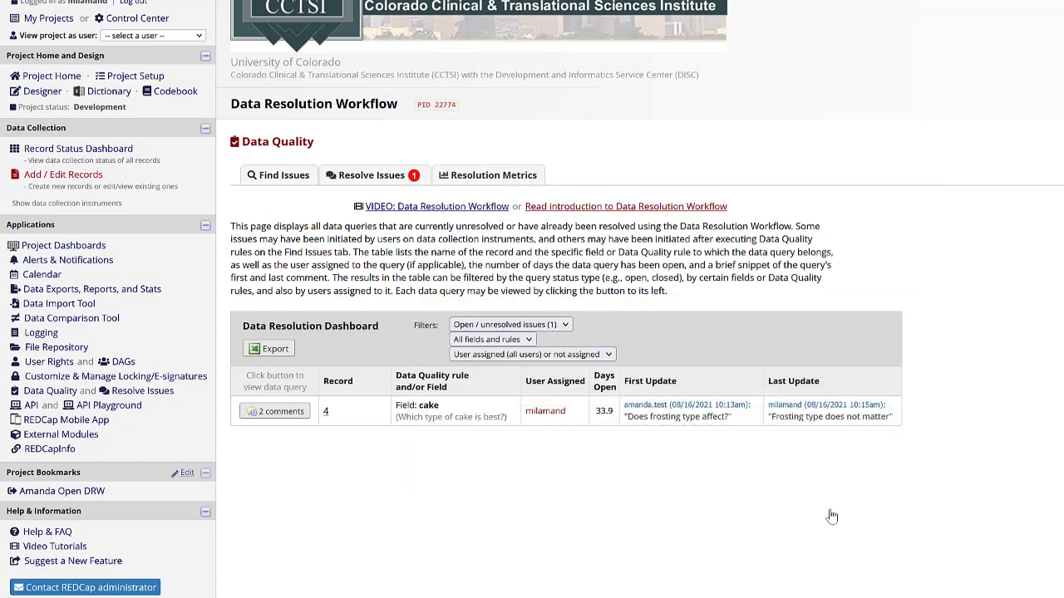
# Filter the dashboard to 'Closed / resolved issues (4)' and check that record 6's ice_cream query is closed
pyautogui.click(571, 327)
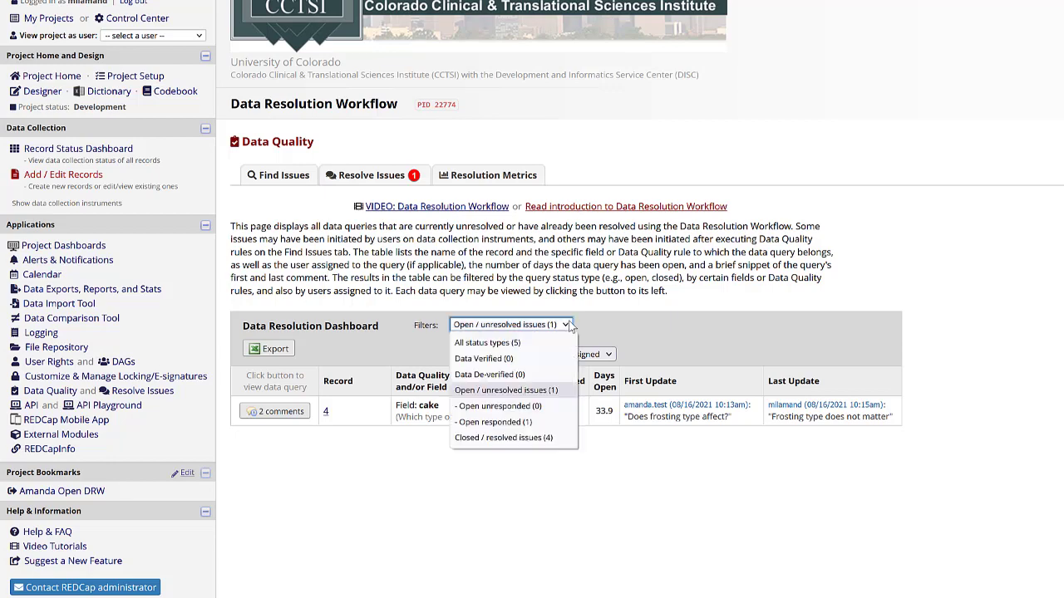
pyautogui.click(544, 437)
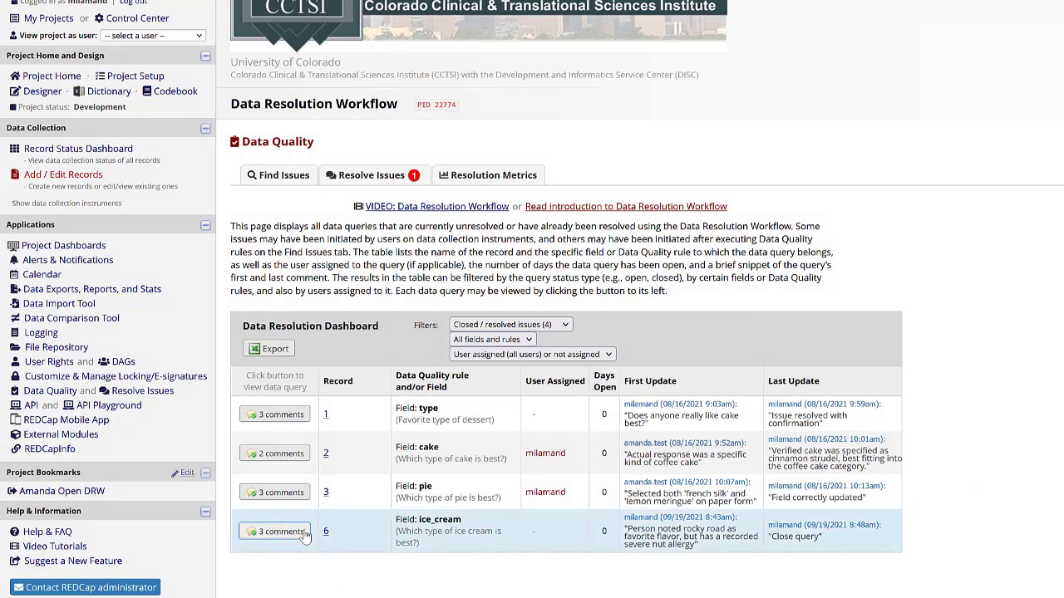
pyautogui.click(274, 531)
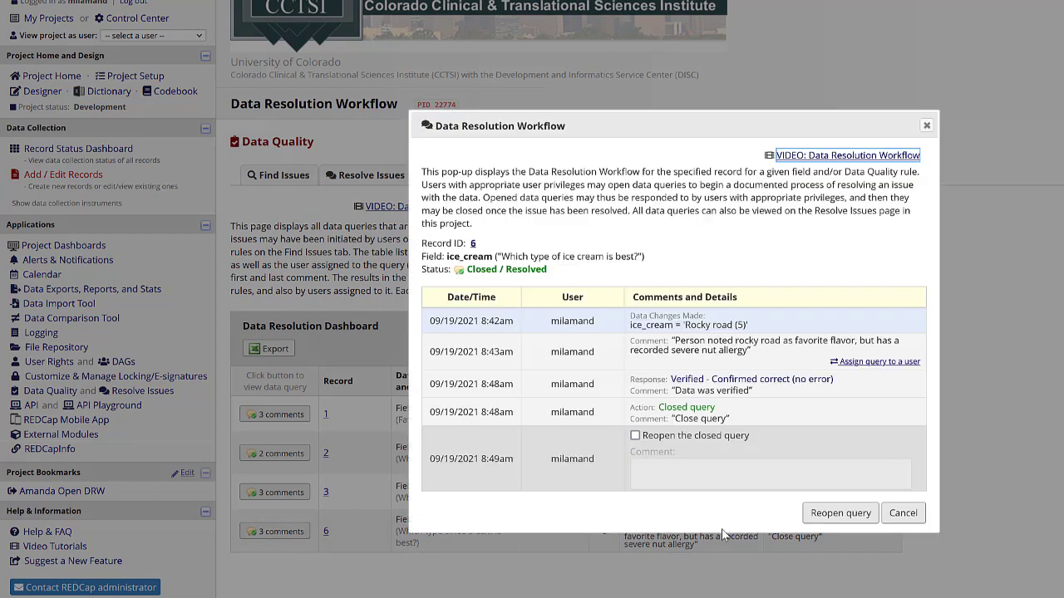
pyautogui.click(903, 513)
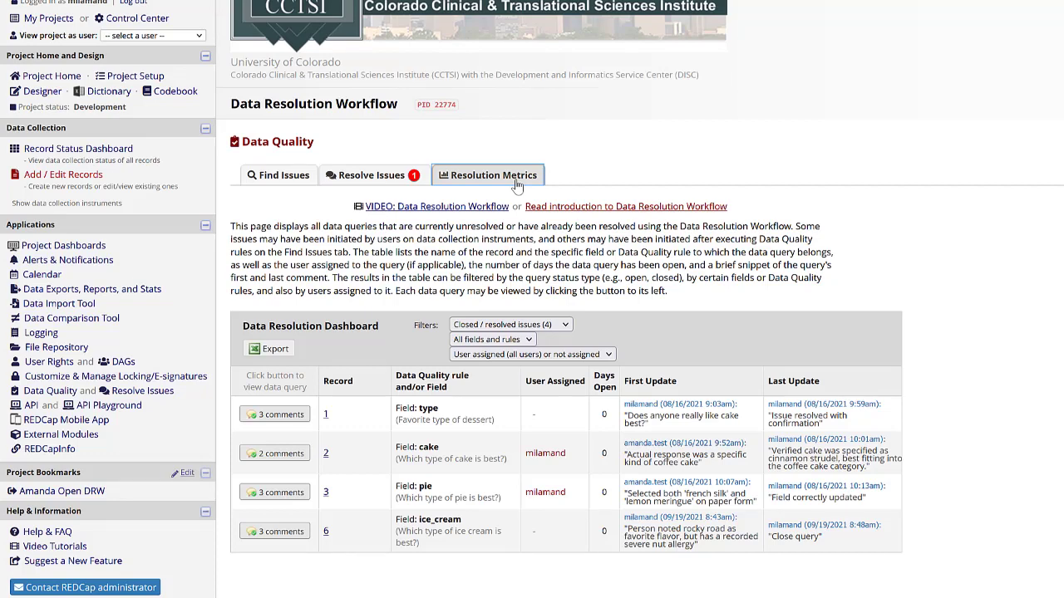
# Review the Resolution Metrics page: 1 open, 4 closed queries, and the top queried fields and records charts
pyautogui.click(517, 184)
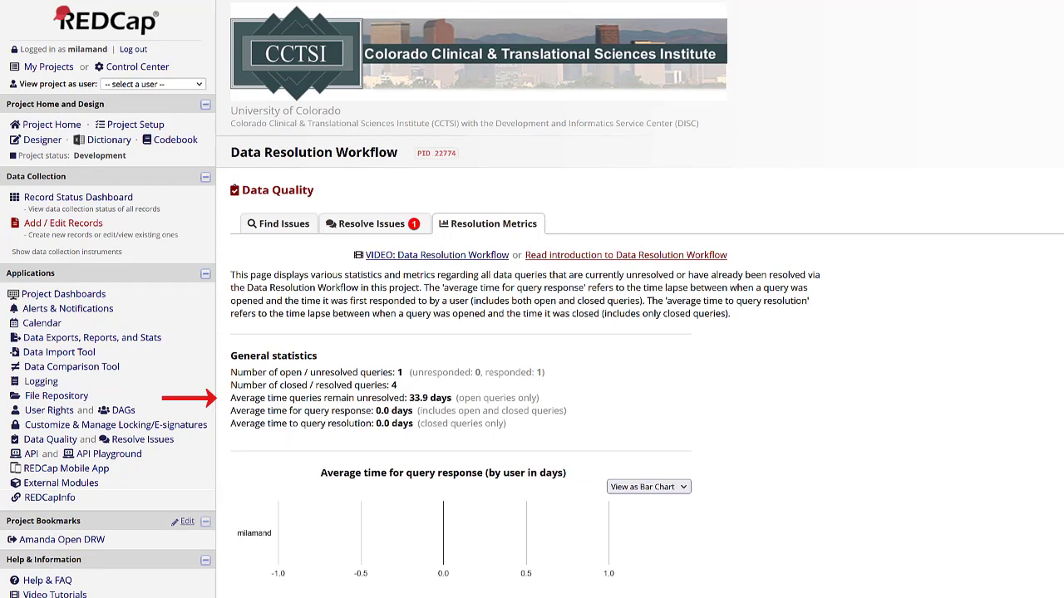
pyautogui.scroll(-5, 531, 299)
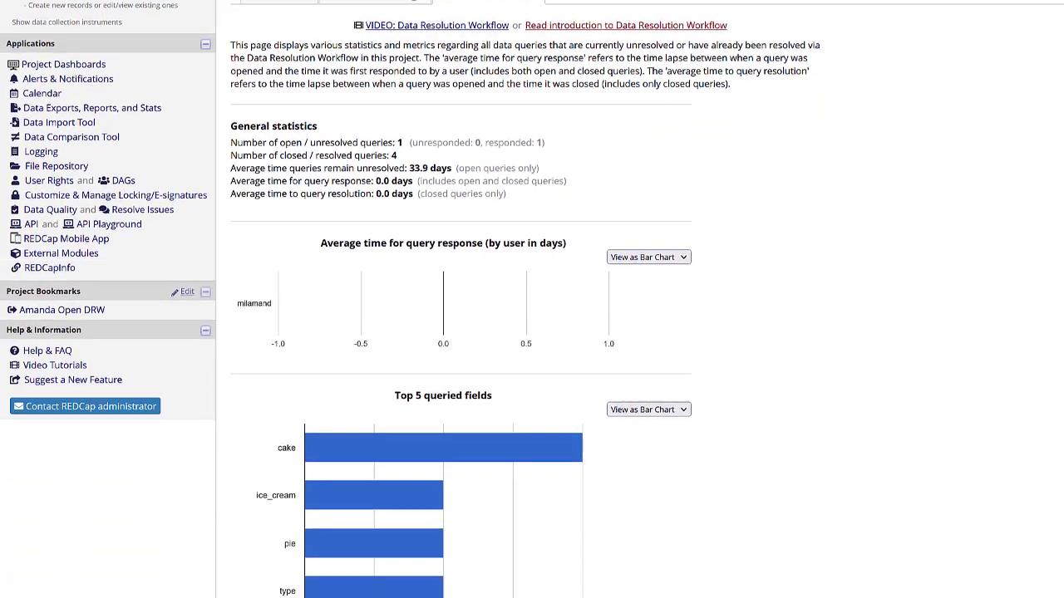
pyautogui.scroll(-3, 532, 299)
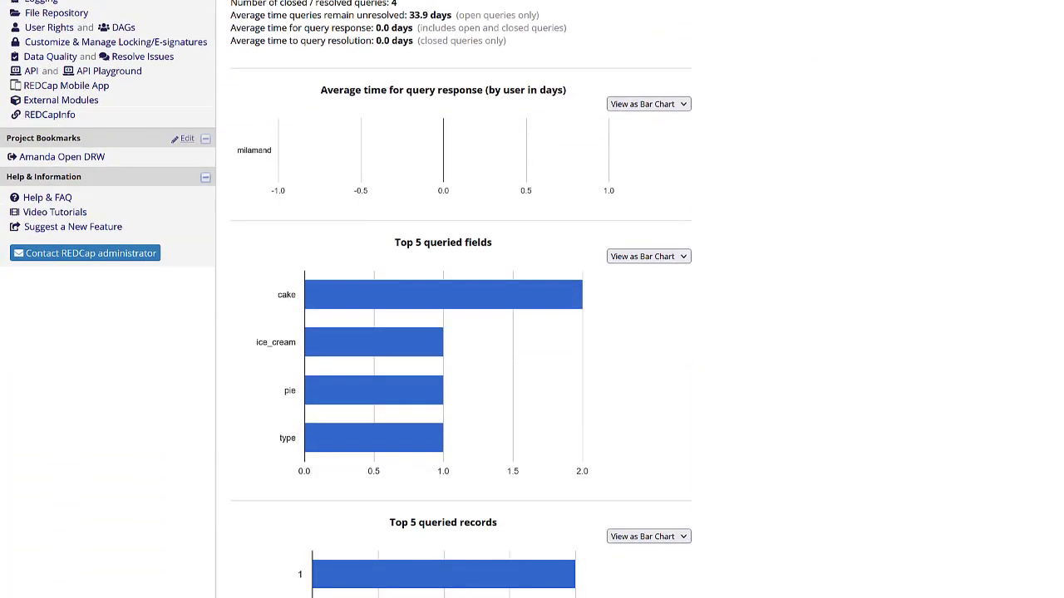
pyautogui.scroll(-3, 532, 299)
pyautogui.scroll(-2, 532, 299)
pyautogui.scroll(2, 532, 299)
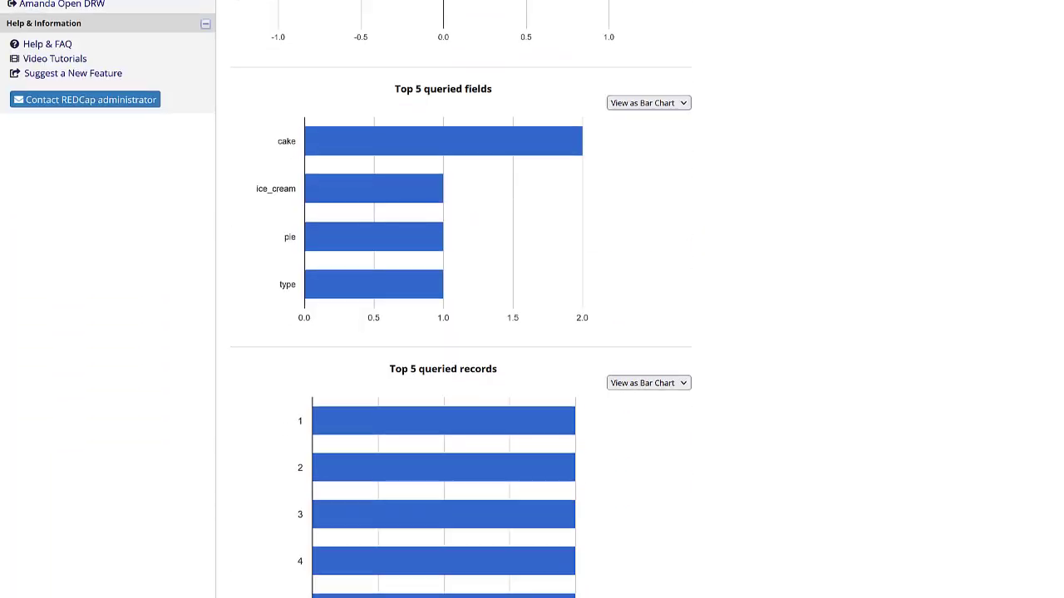
pyautogui.scroll(-5, 532, 299)
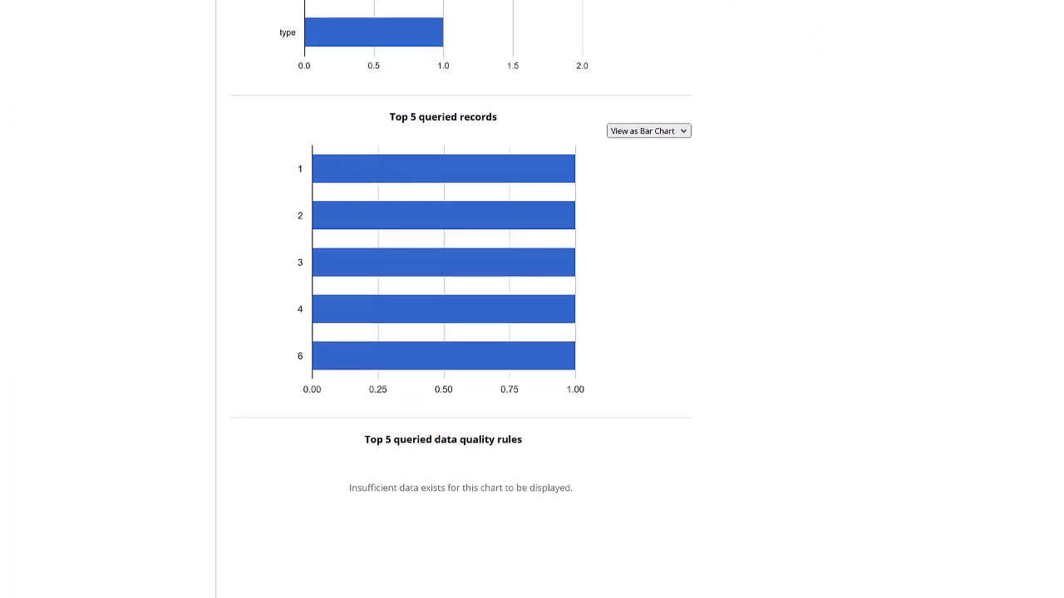
pyautogui.scroll(12, 532, 299)
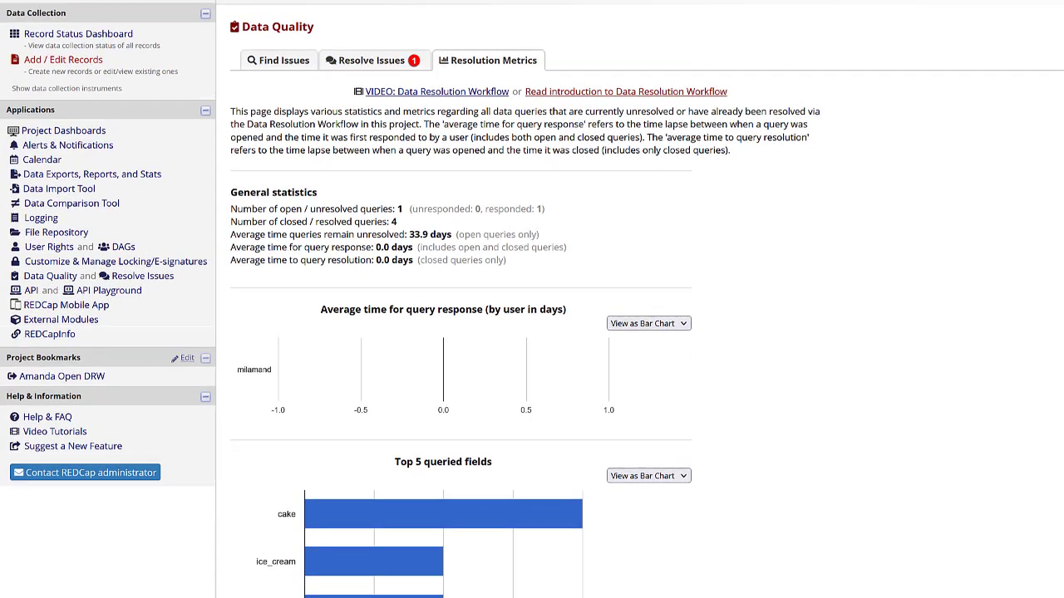
pyautogui.scroll(4, 532, 299)
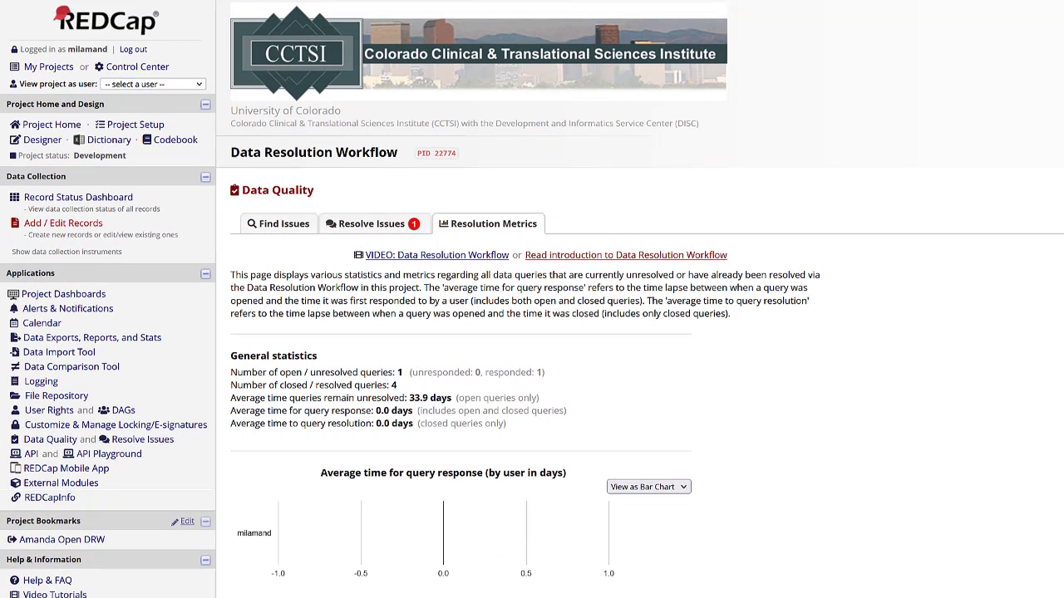